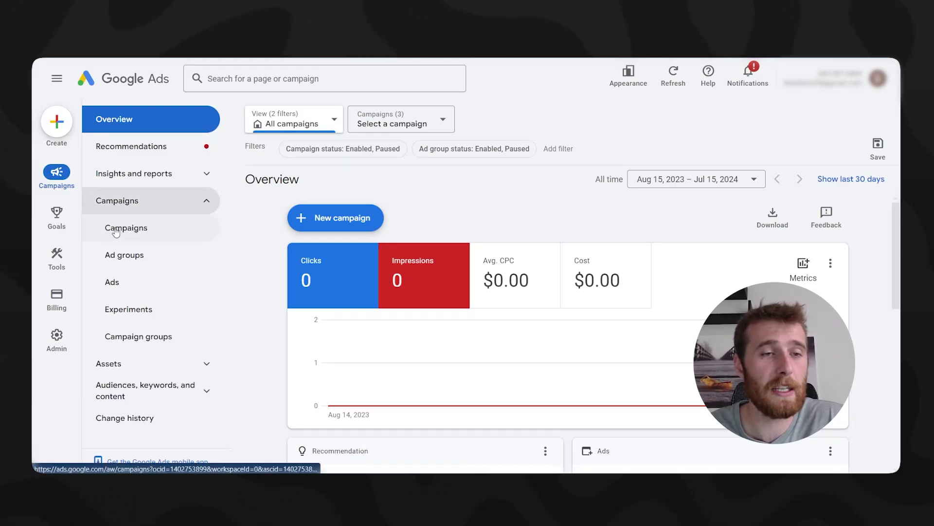
# - From the campaigns list, open the paused Pool Installation - Coastal Edge Pools campaign's settings
pyautogui.click(133, 235)
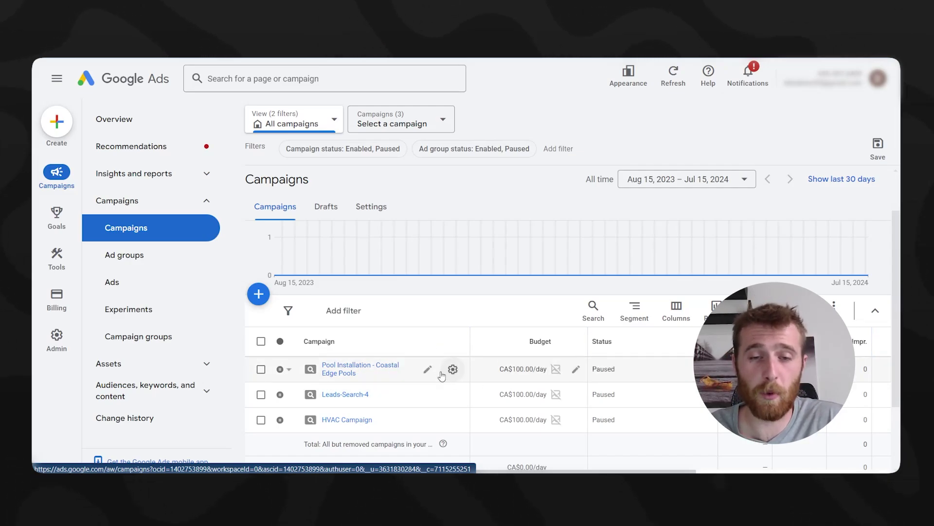
pyautogui.click(453, 371)
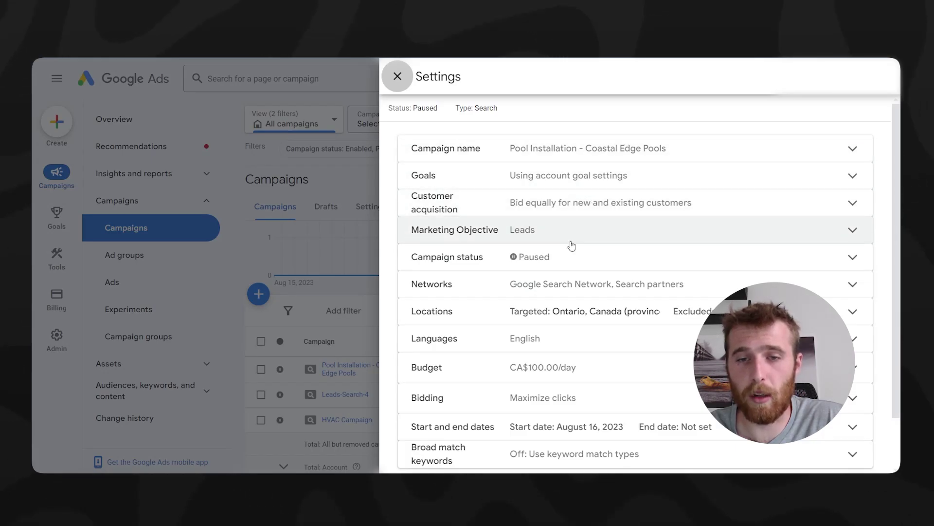
pyautogui.scroll(-2, 518, 248)
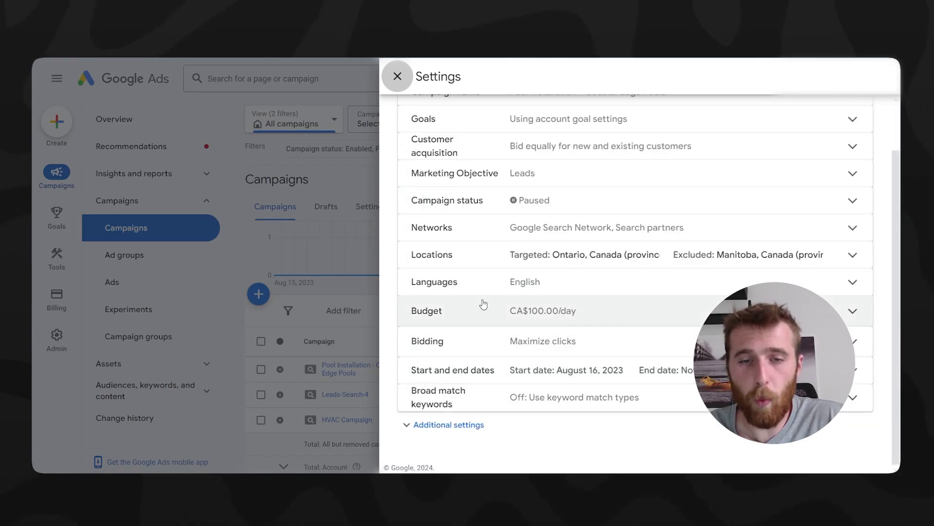
# - Lower the campaign's daily budget from CA$100.00 to CA$50.00 and save it
pyautogui.click(598, 322)
pyautogui.moveTo(598, 343); pyautogui.dragTo(507, 350)
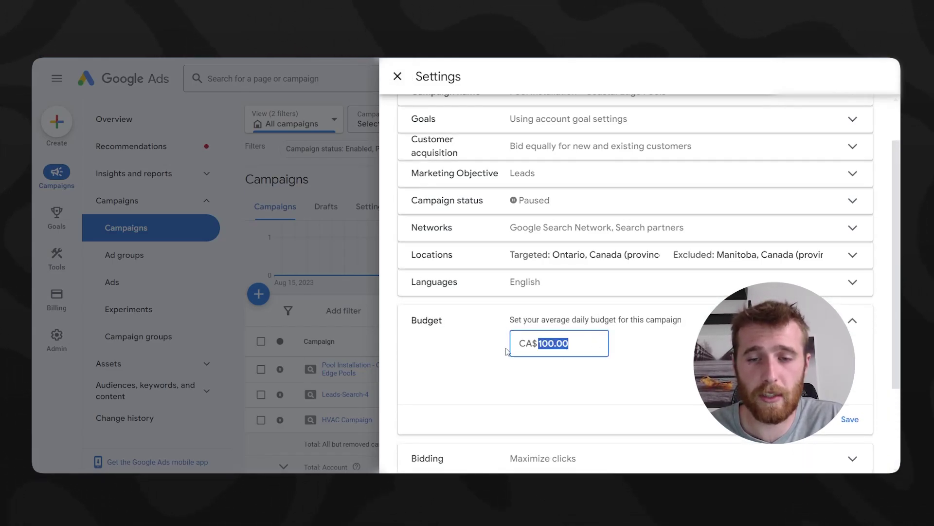
pyautogui.press('BackSpace')
pyautogui.write('1000')
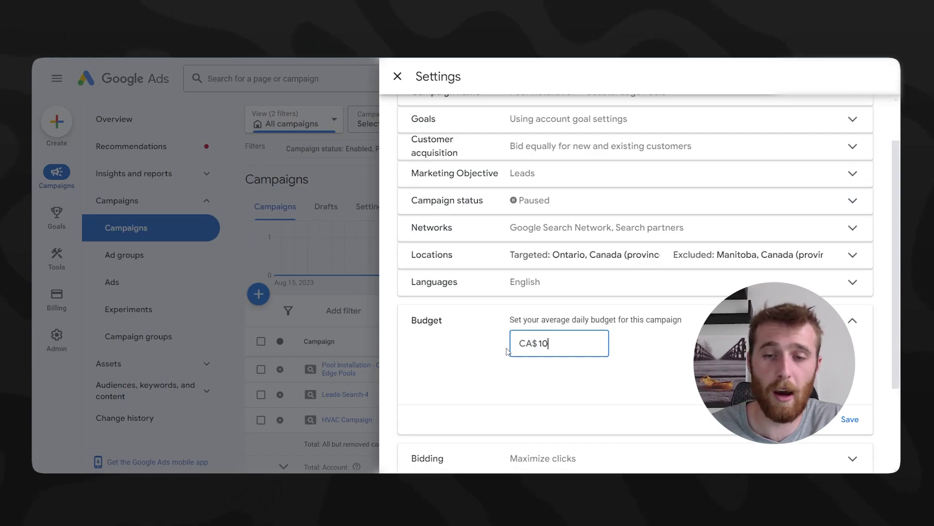
pyautogui.press('BackSpace')
pyautogui.press('BackSpace')
pyautogui.press('BackSpace')
pyautogui.press('BackSpace')
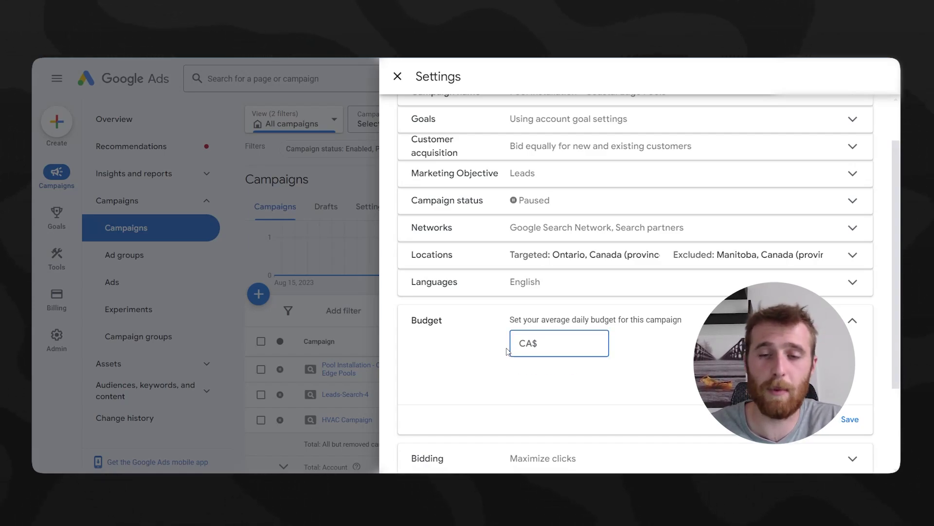
pyautogui.write('50')
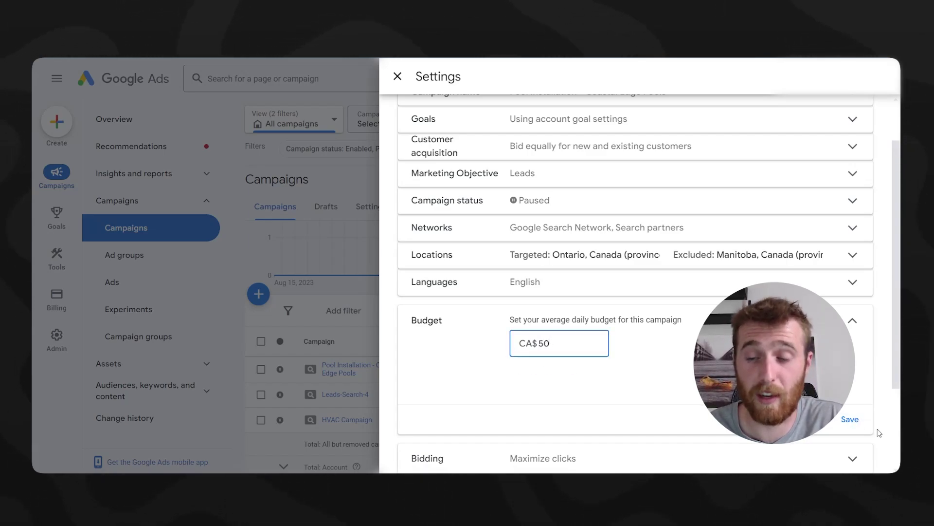
pyautogui.click(859, 423)
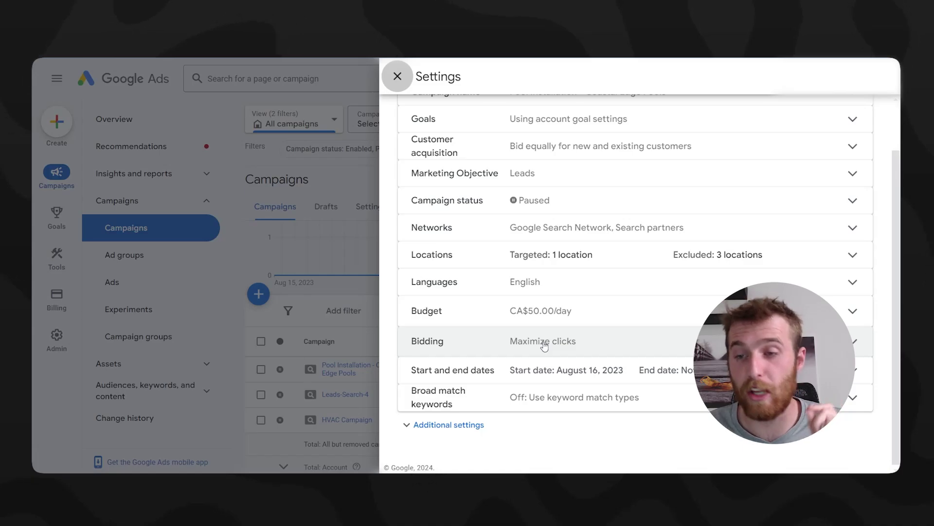
# - Raise the Maximize clicks maximum CPC bid limit from CA$10.53 to CA$15.25 and save
pyautogui.click(544, 343)
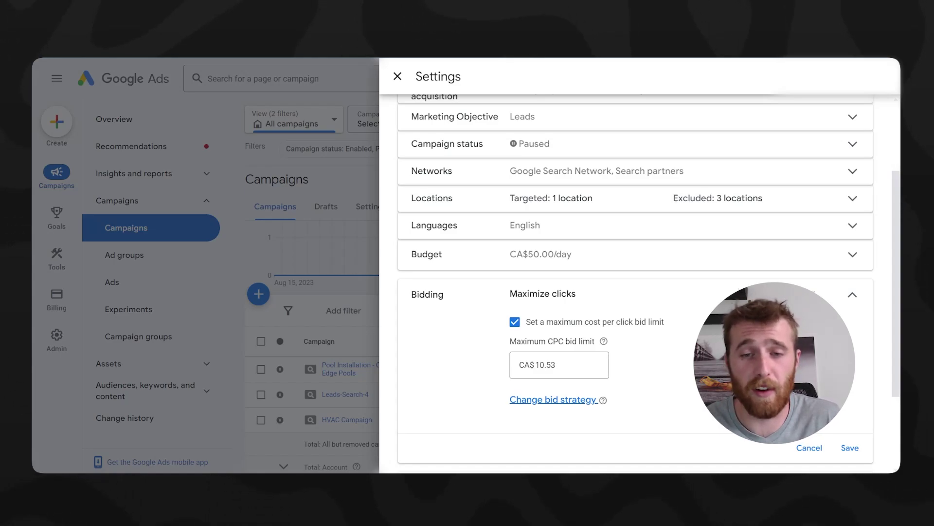
pyautogui.click(525, 365)
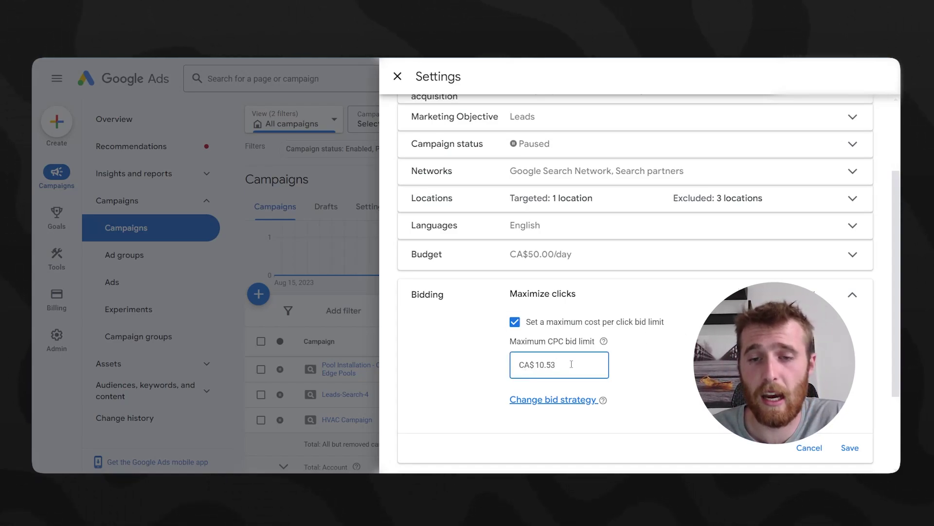
pyautogui.doubleClick(571, 364)
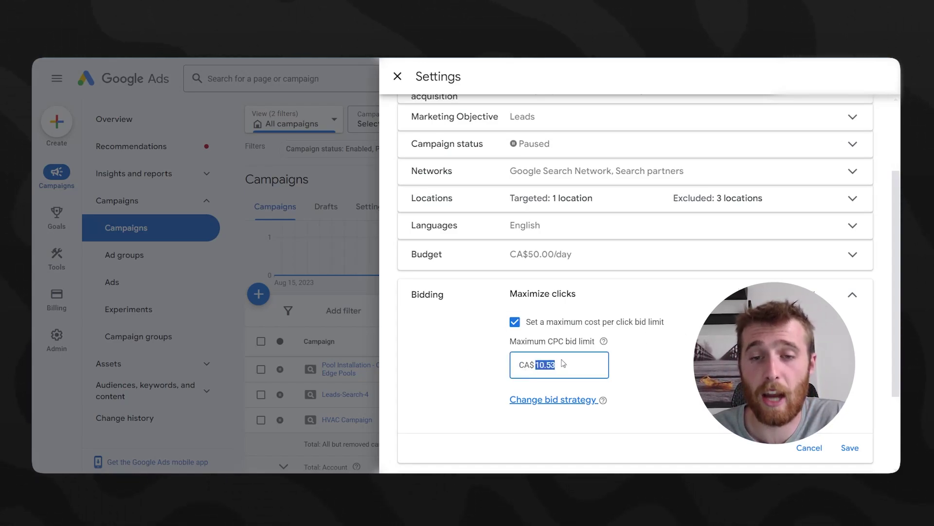
pyautogui.click(547, 329)
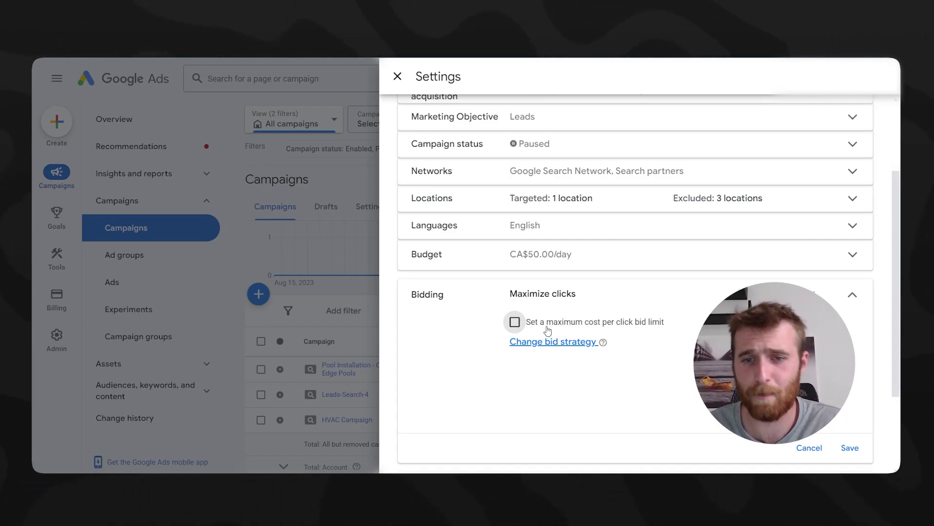
pyautogui.click(547, 328)
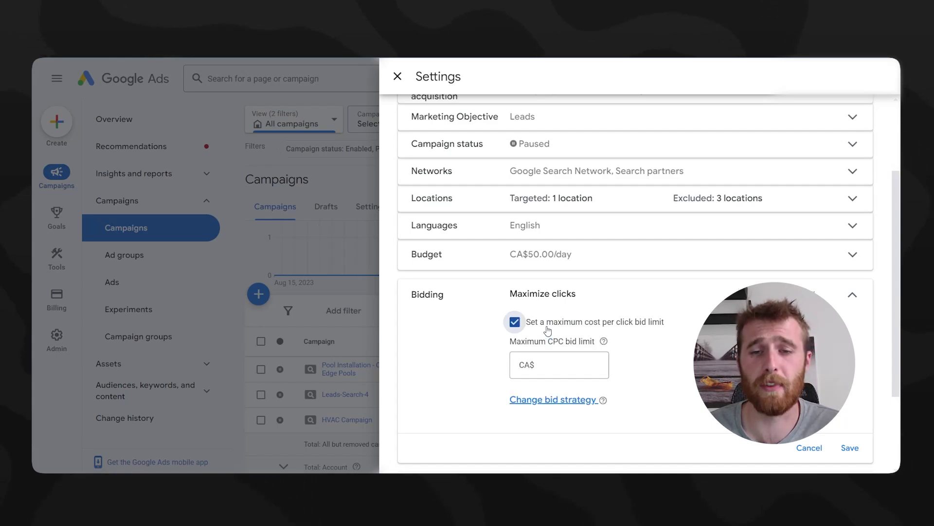
pyautogui.click(573, 366)
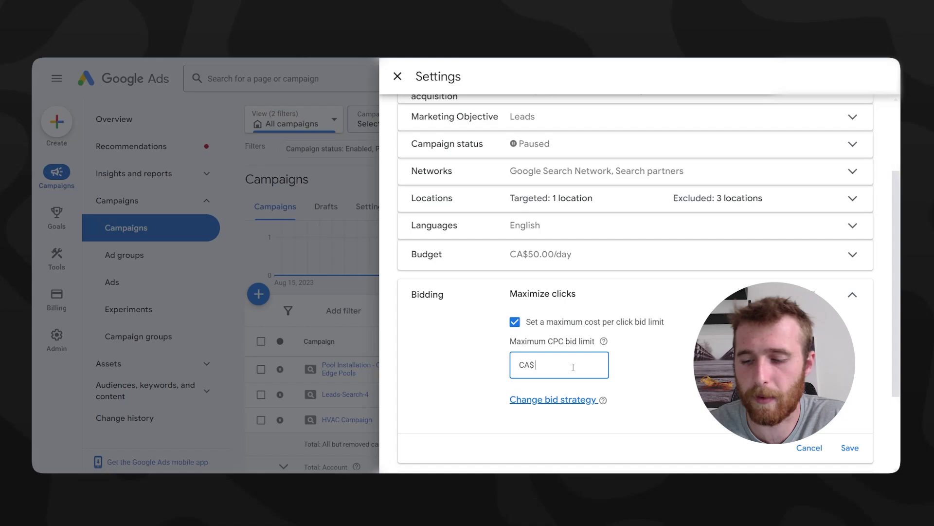
pyautogui.write('15.')
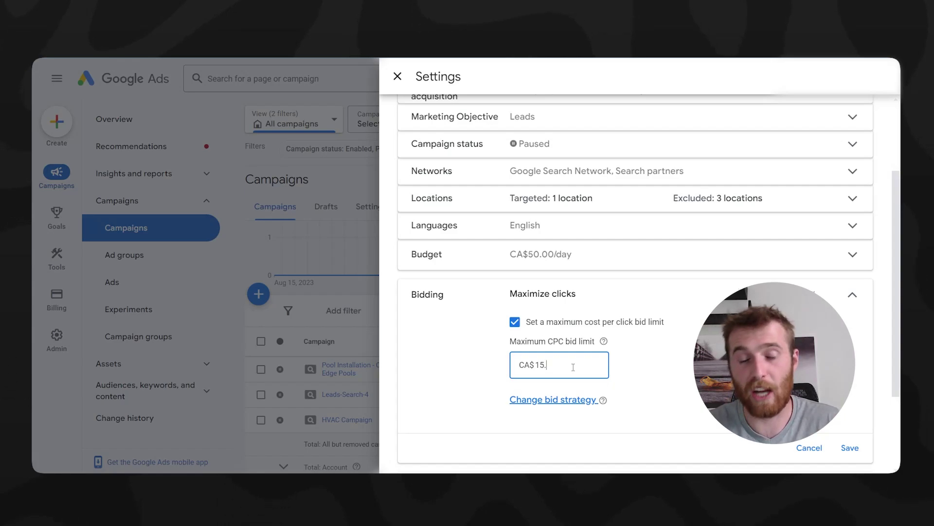
pyautogui.write('25')
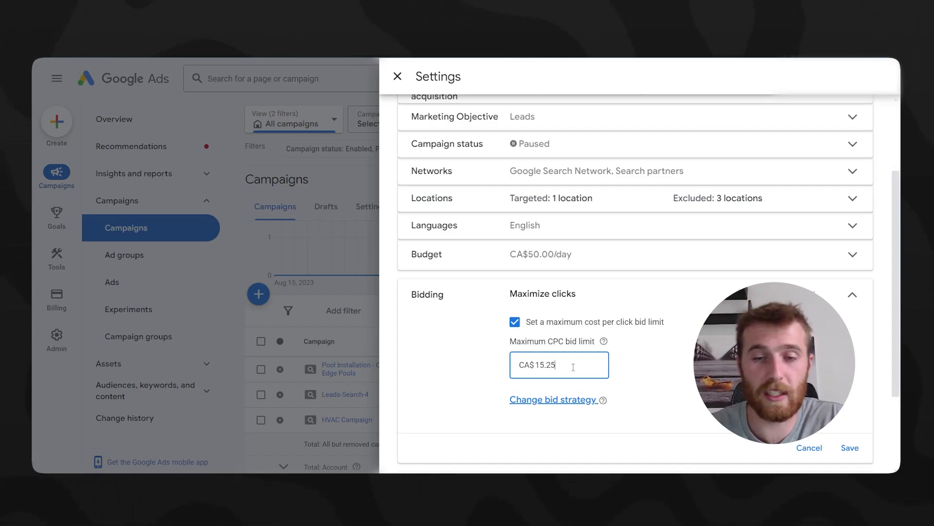
pyautogui.click(849, 446)
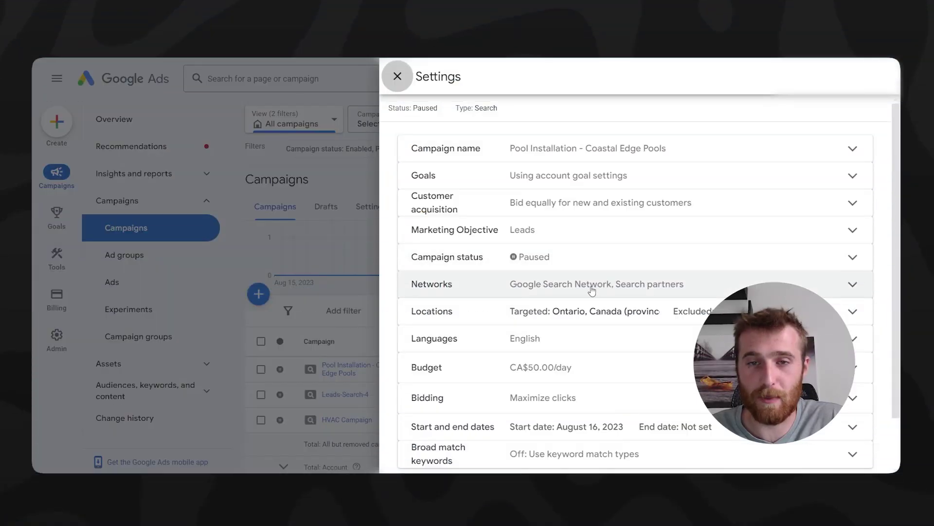
# - Review the network options, keep Display Network unchecked, and save them unchanged
pyautogui.click(496, 293)
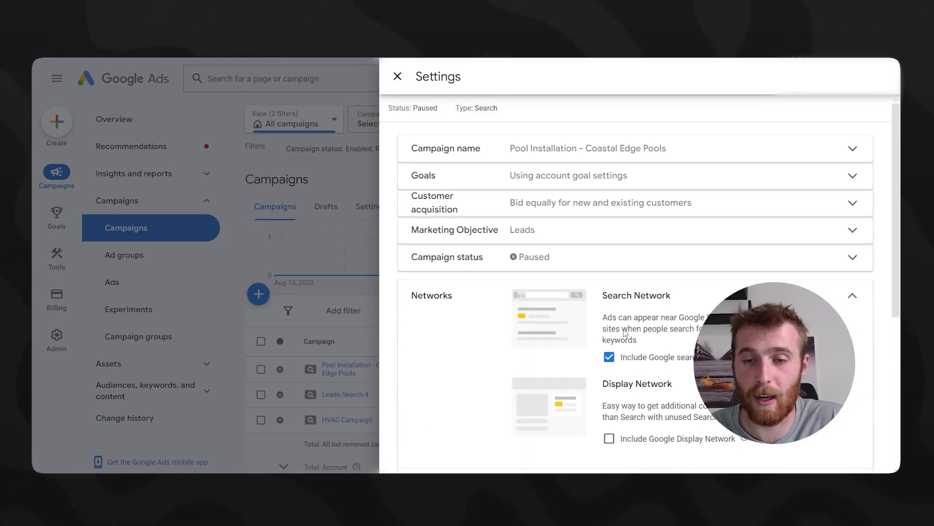
pyautogui.scroll(-1, 624, 333)
pyautogui.moveTo(684, 243); pyautogui.dragTo(588, 233)
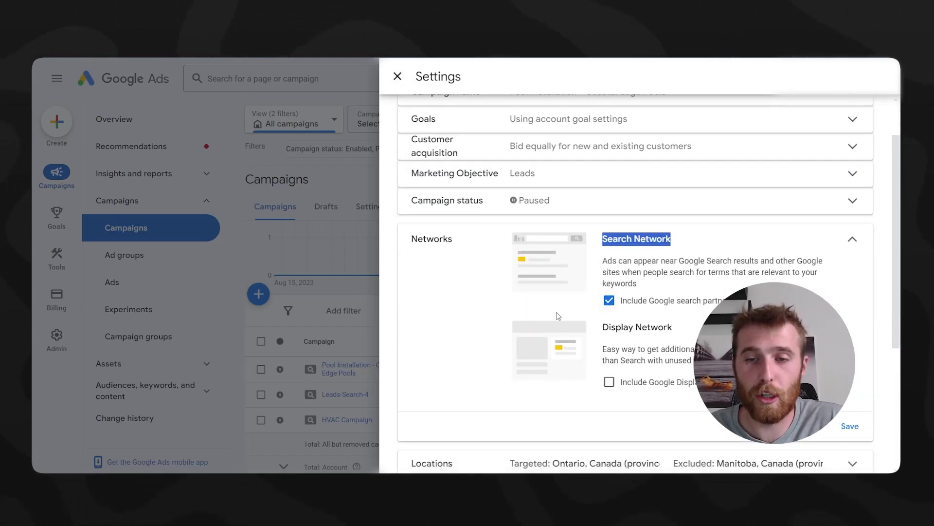
pyautogui.moveTo(673, 327)
pyautogui.mouseDown()
pyautogui.moveTo(601, 327)
pyautogui.moveTo(673, 327)
pyautogui.mouseUp()
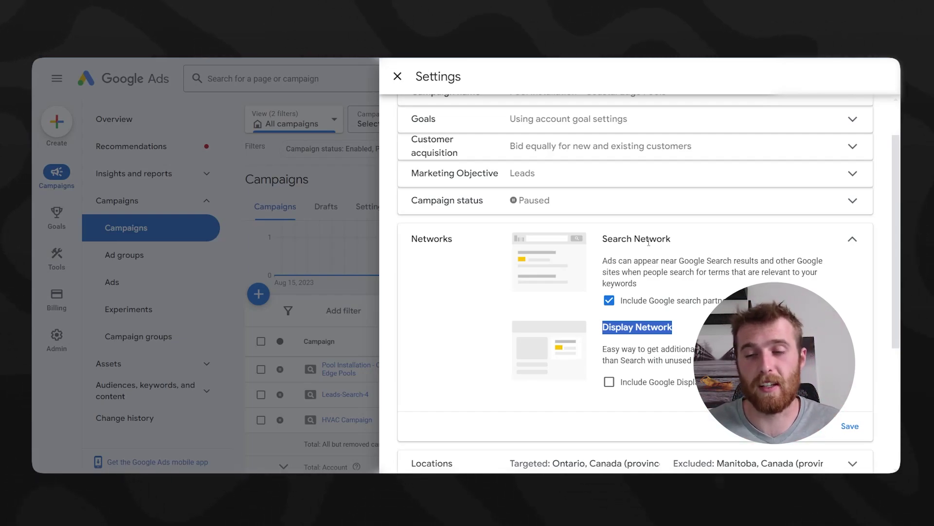
pyautogui.click(850, 426)
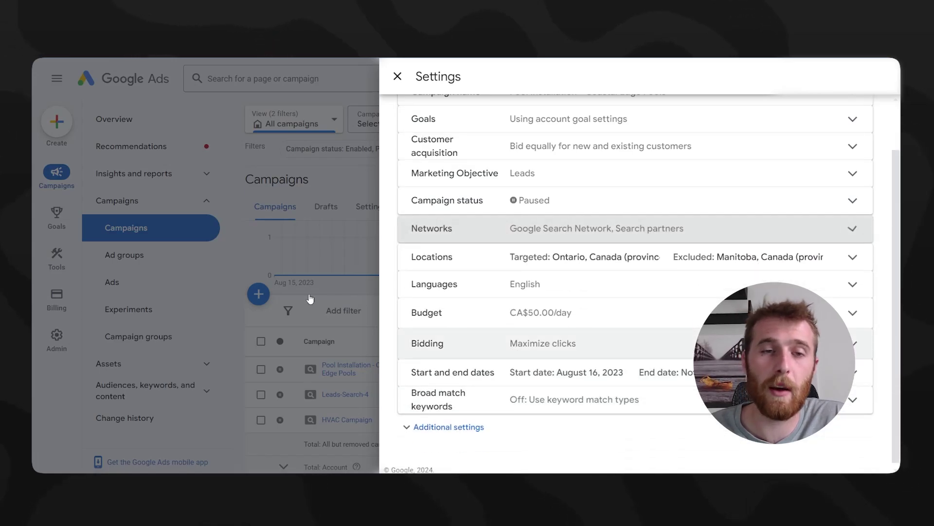
# - Go to the Pool Installation ad group's search keywords and hide the 'no ads running' warning
pyautogui.click(302, 277)
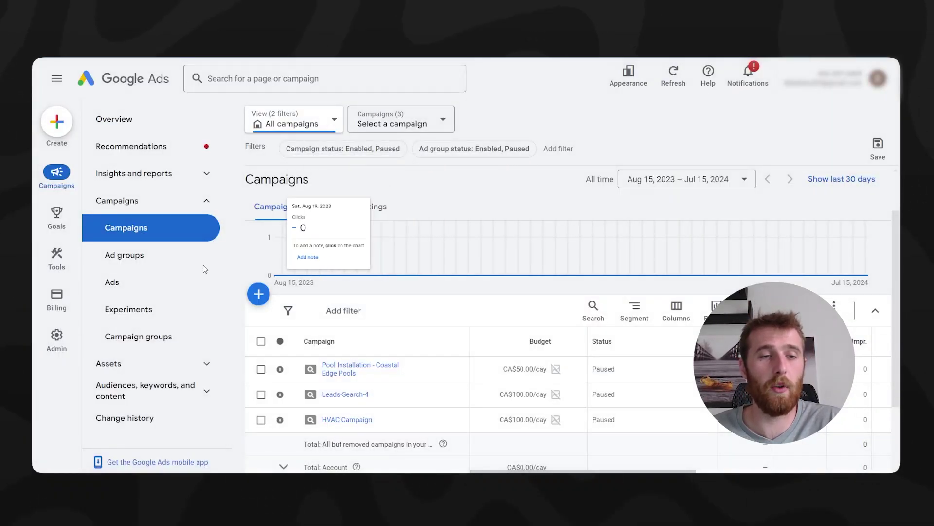
pyautogui.click(156, 265)
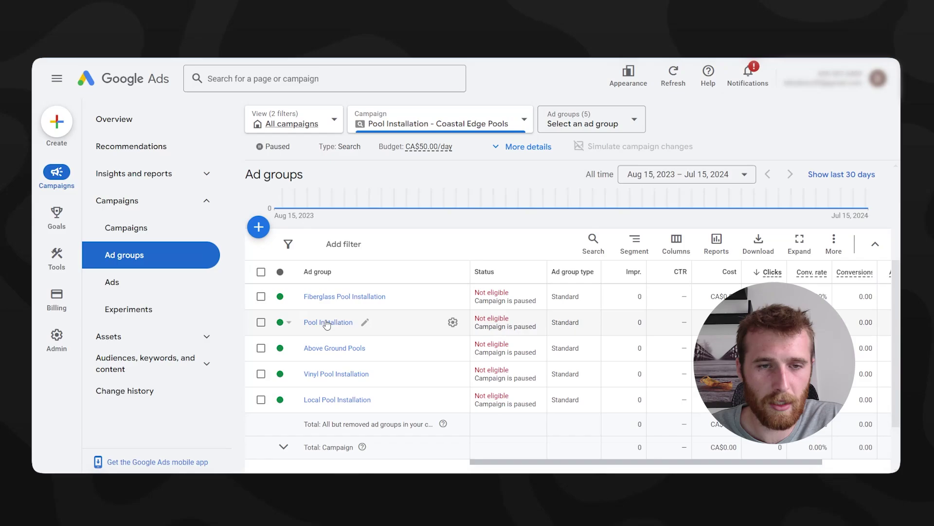
pyautogui.click(449, 334)
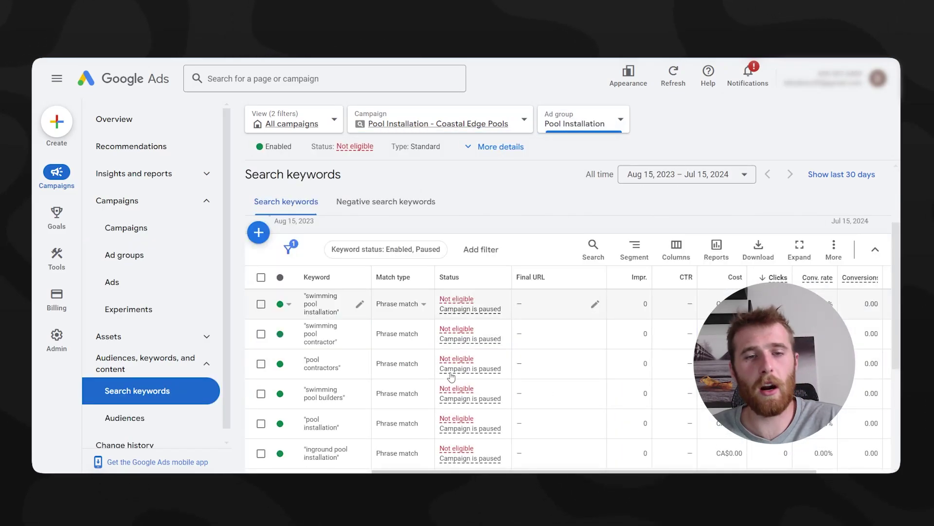
pyautogui.moveTo(451, 376)
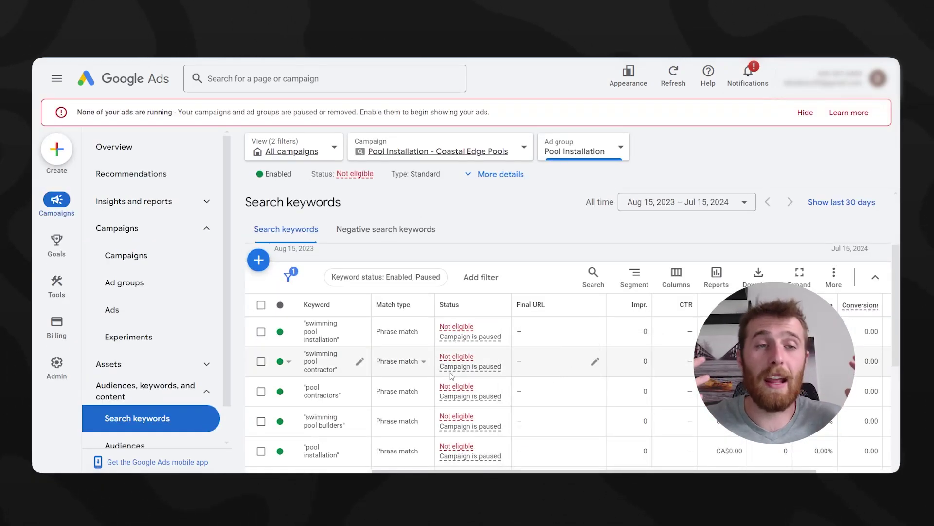
pyautogui.click(805, 112)
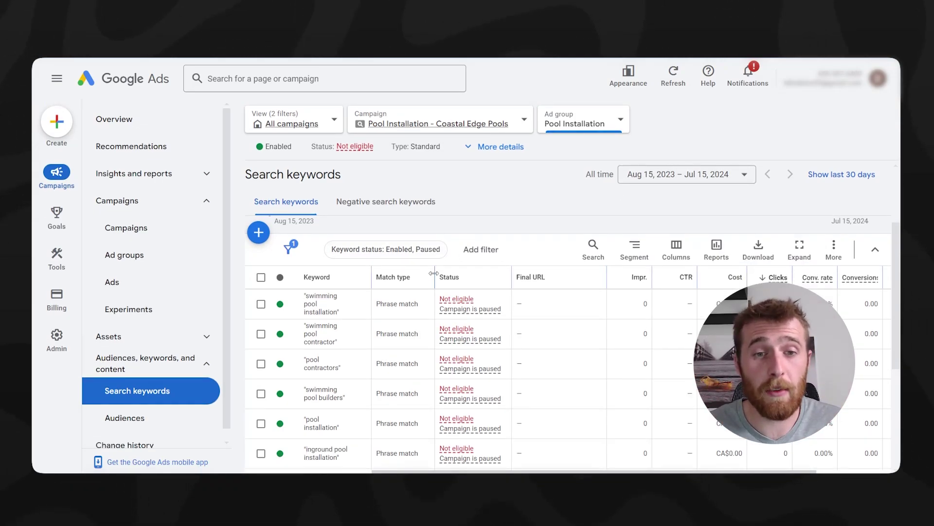
# - Switch 'swimming pool installation' through exact, phrase and broad match, ending on phrase match
pyautogui.click(402, 306)
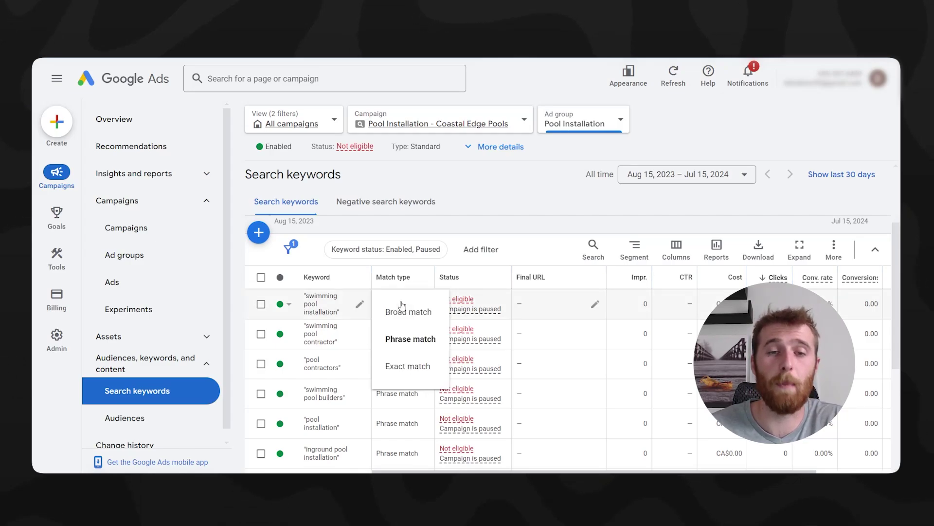
pyautogui.click(401, 376)
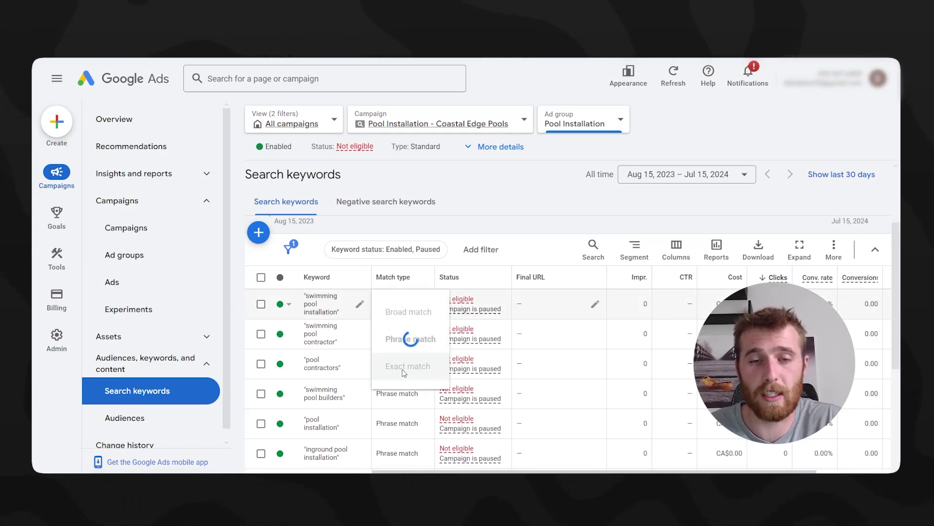
pyautogui.click(407, 321)
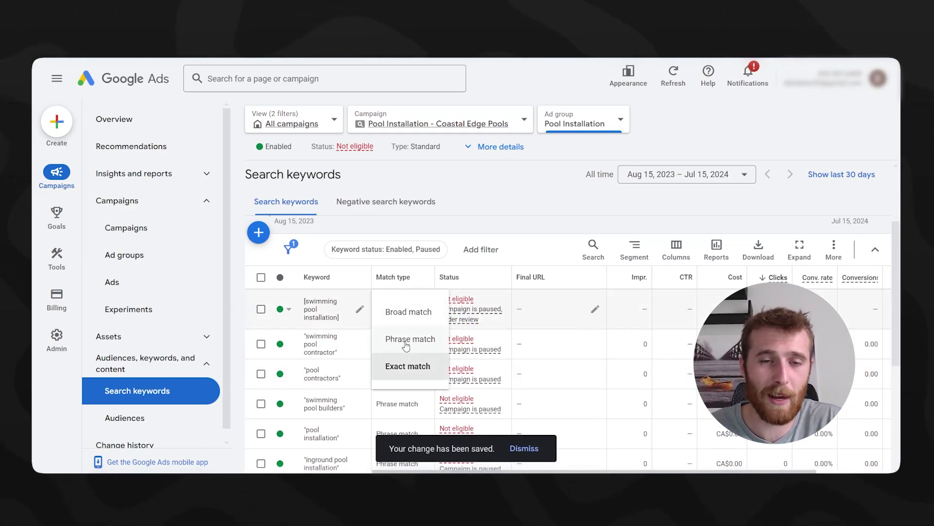
pyautogui.click(405, 341)
pyautogui.click(404, 311)
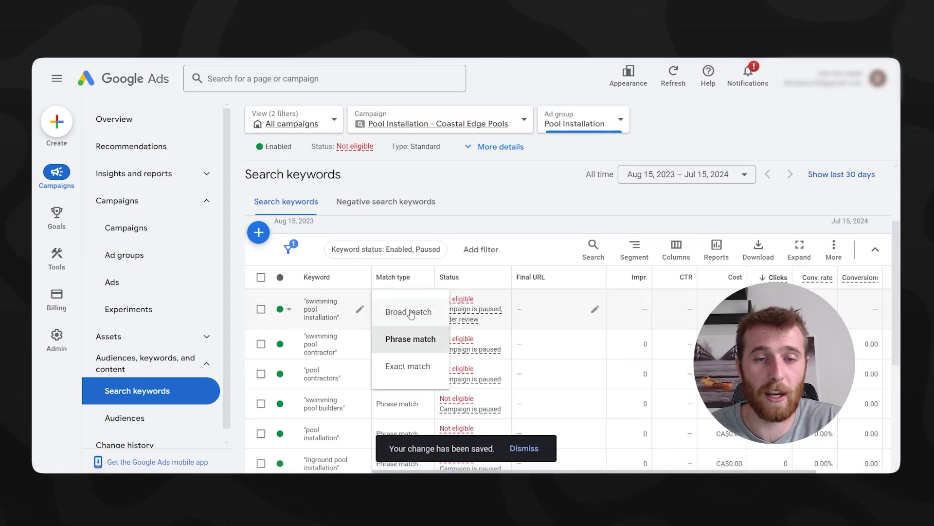
pyautogui.click(412, 313)
pyautogui.click(409, 311)
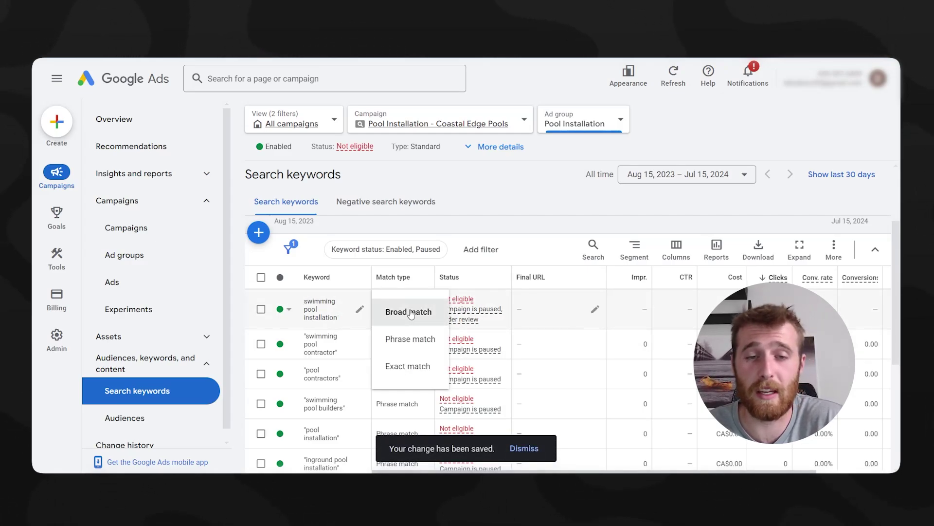
pyautogui.click(420, 338)
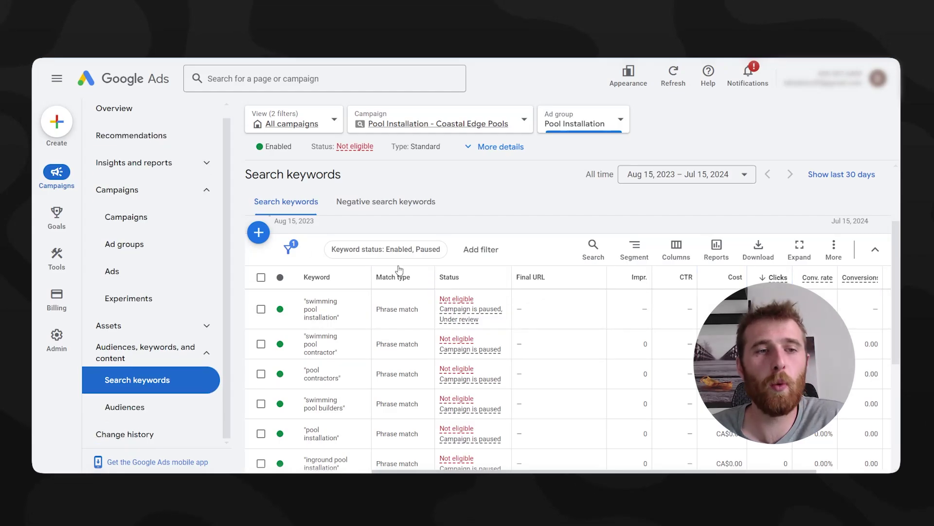
# - Review the campaign's locations: Ontario targeted; Manitoba, Quebec and the United States excluded; cancel the map editor
pyautogui.click(133, 224)
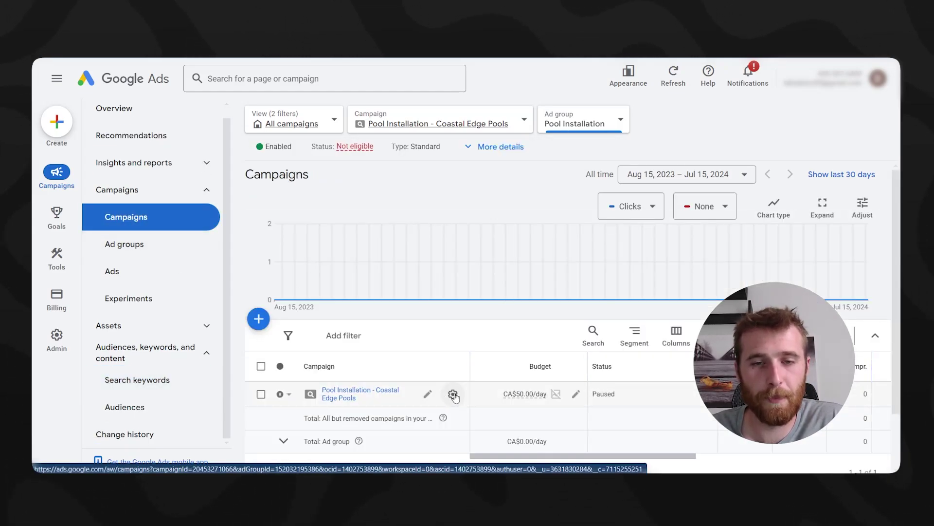
pyautogui.click(452, 392)
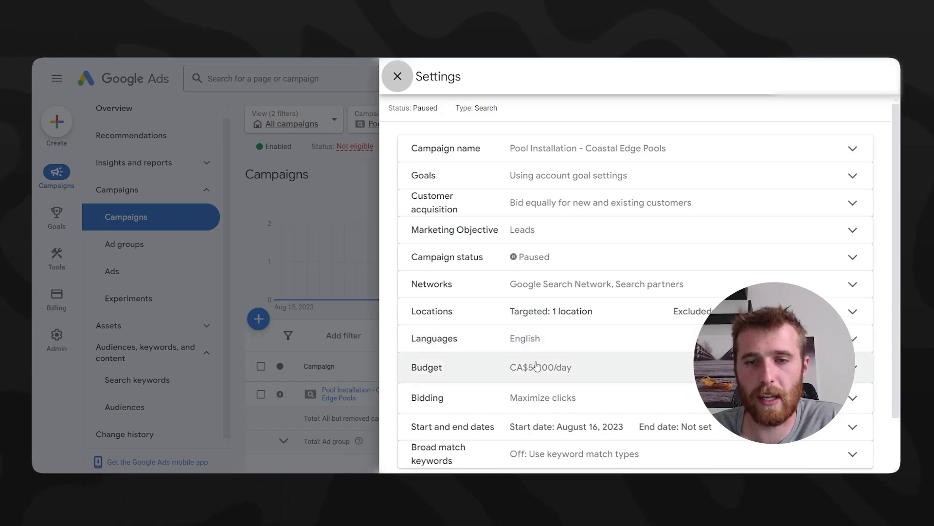
pyautogui.click(537, 314)
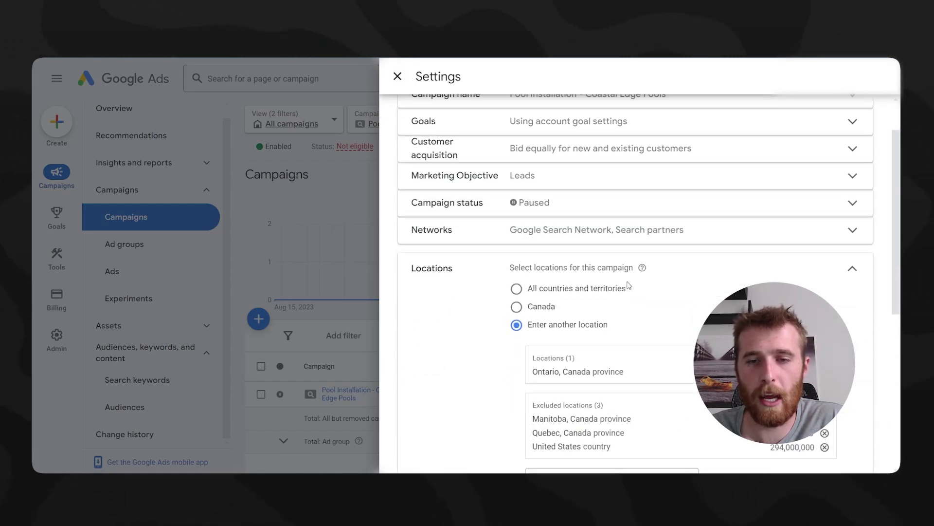
pyautogui.moveTo(626, 372); pyautogui.dragTo(544, 380)
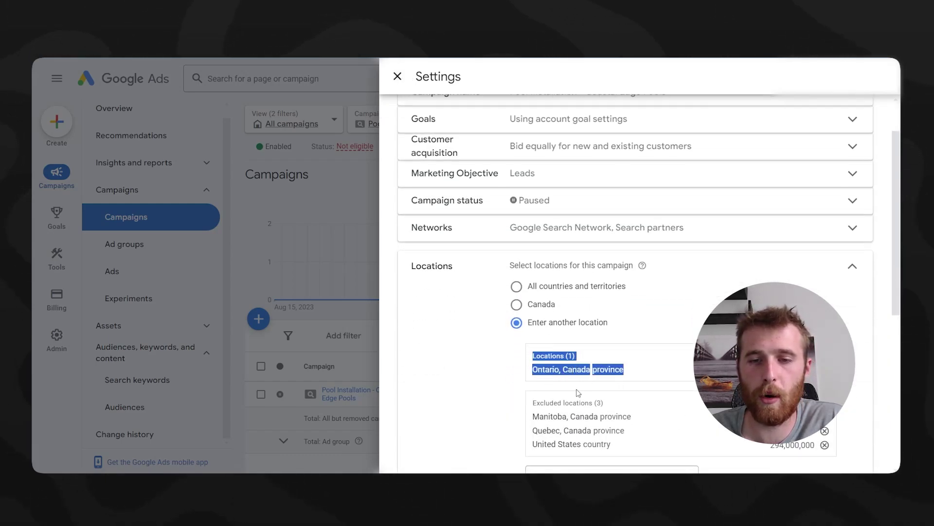
pyautogui.scroll(-1, 525, 378)
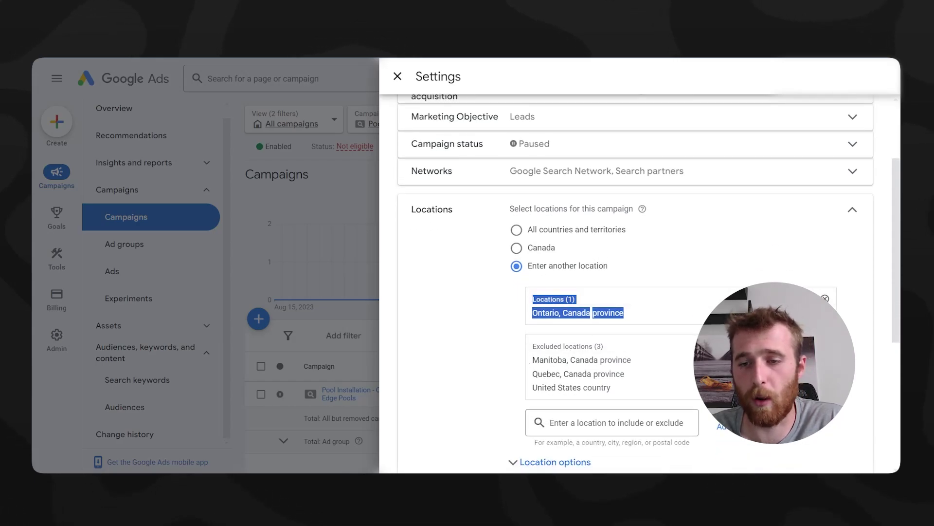
pyautogui.click(625, 423)
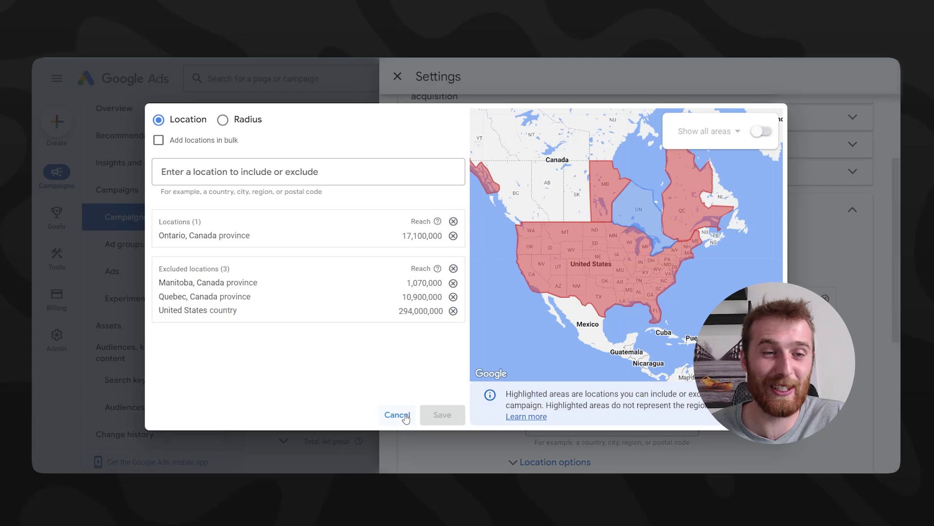
pyautogui.click(406, 416)
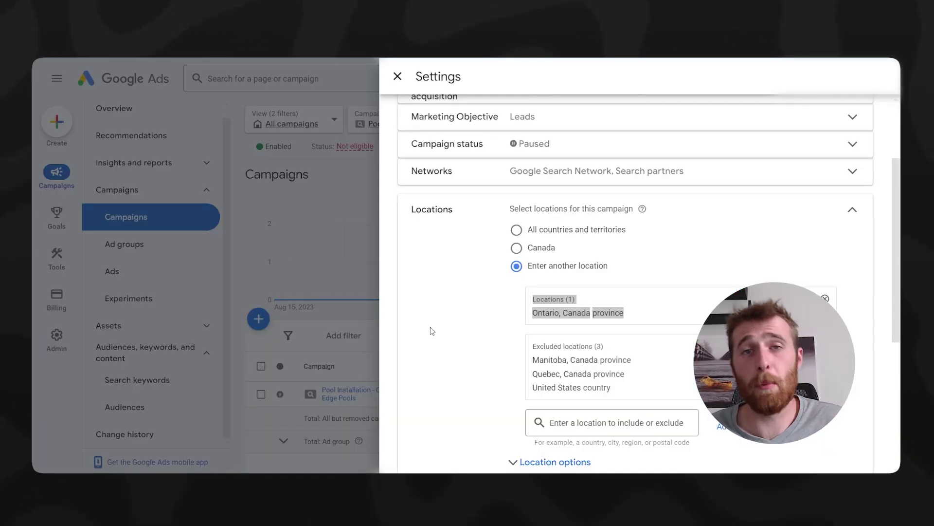
pyautogui.scroll(-5, 501, 269)
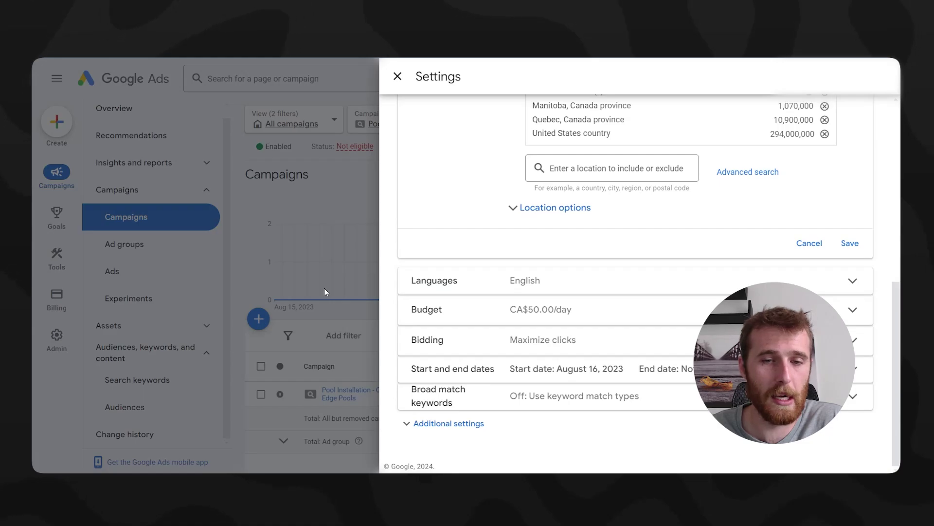
# - Close settings, open Audiences and expand the segments table to check their Observation setting
pyautogui.click(324, 287)
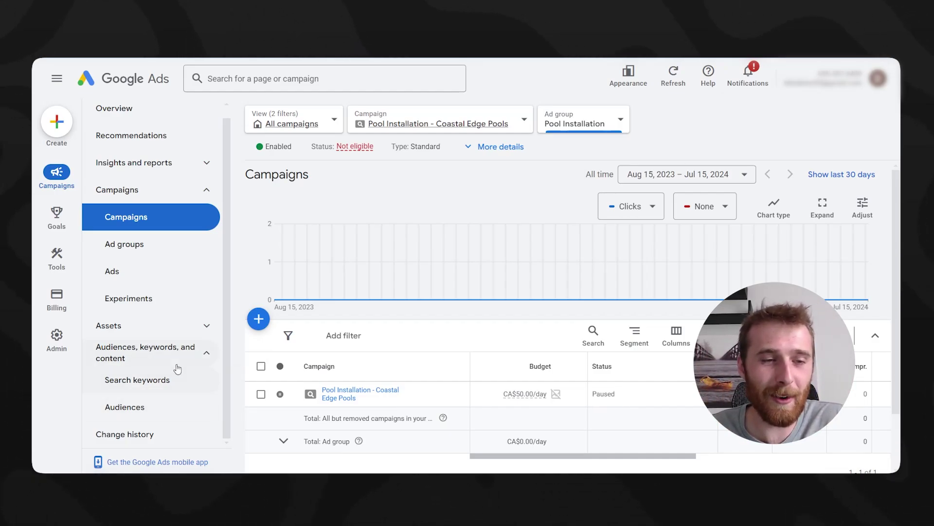
pyautogui.click(143, 411)
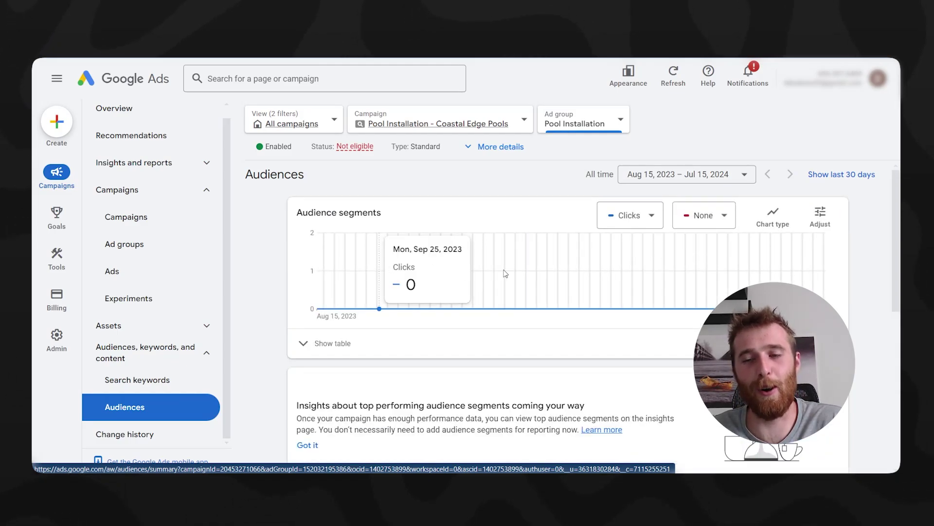
pyautogui.click(335, 345)
pyautogui.scroll(-8, 335, 349)
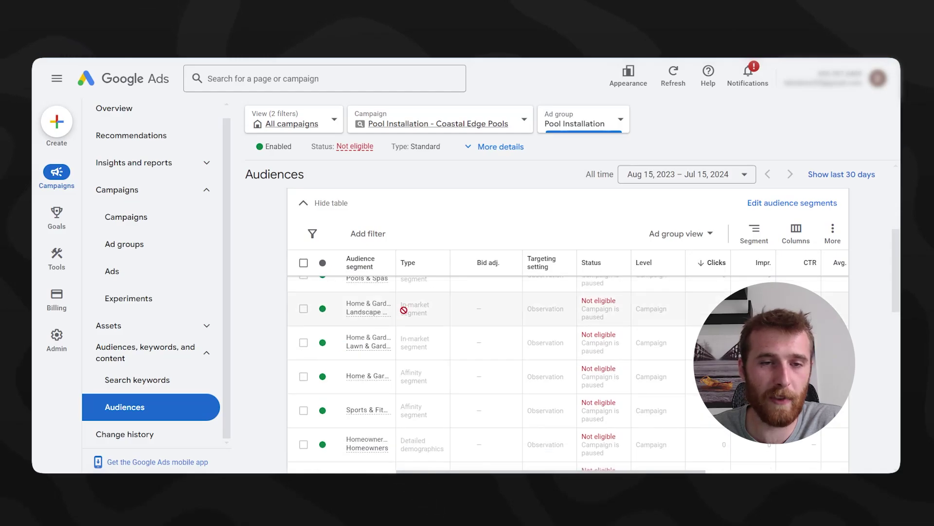
pyautogui.scroll(6, 444, 355)
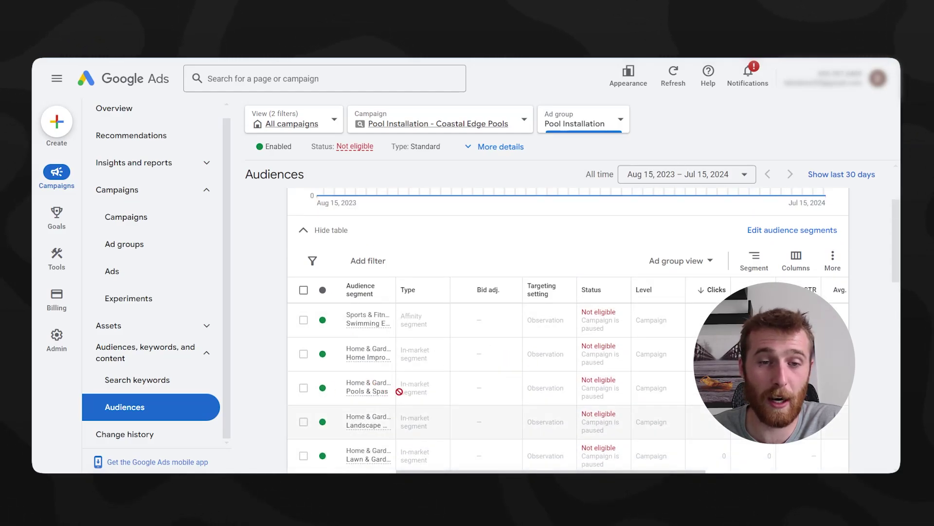
pyautogui.moveTo(527, 320); pyautogui.dragTo(565, 321)
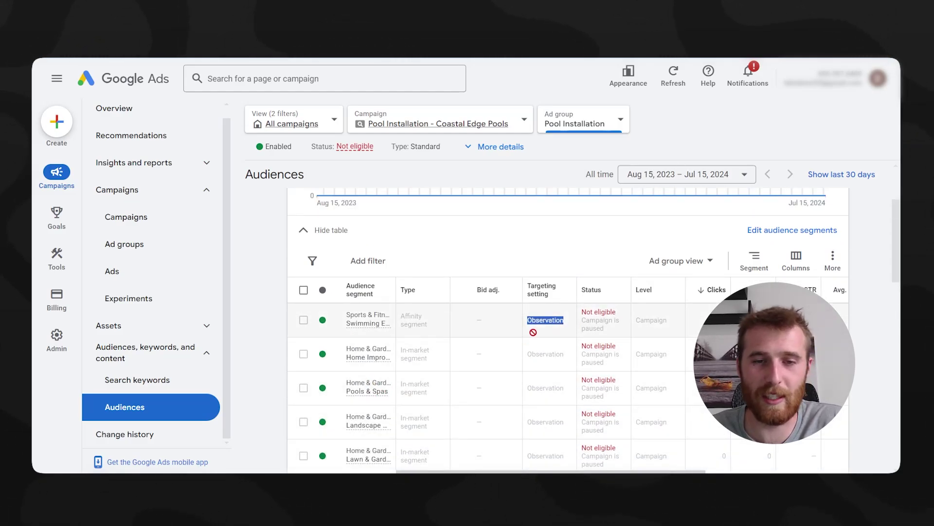
pyautogui.scroll(3, 672, 316)
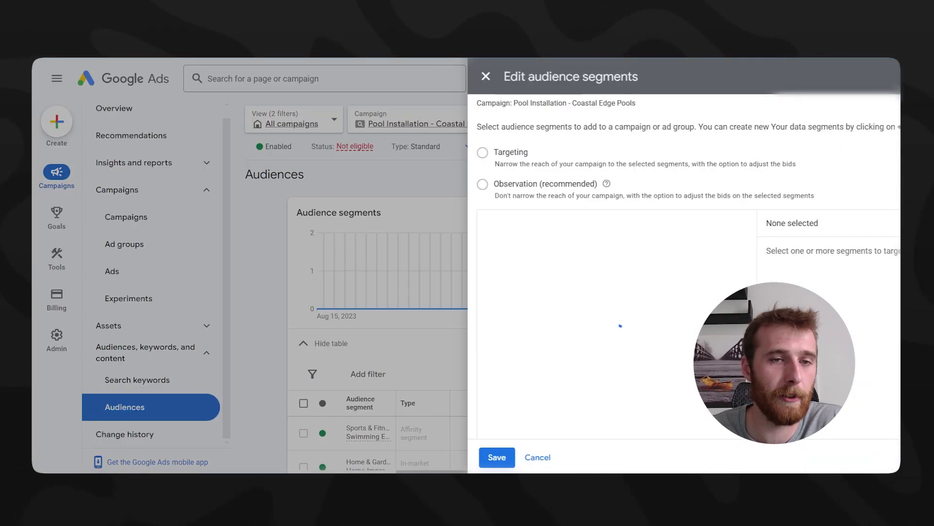
# - In the audience segments editor, keep all nine segments on Observation and save
pyautogui.click(871, 344)
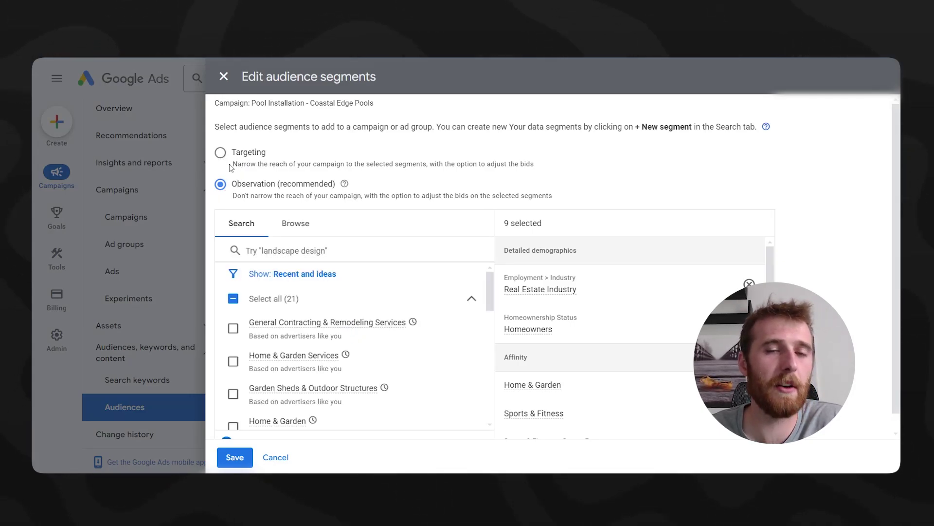
pyautogui.scroll(-5, 594, 320)
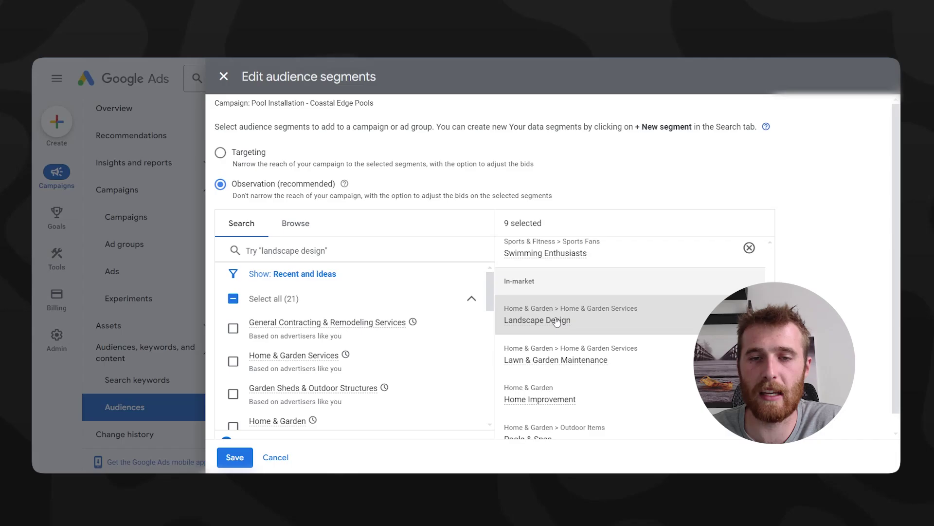
pyautogui.scroll(2, 564, 317)
pyautogui.scroll(-2, 579, 311)
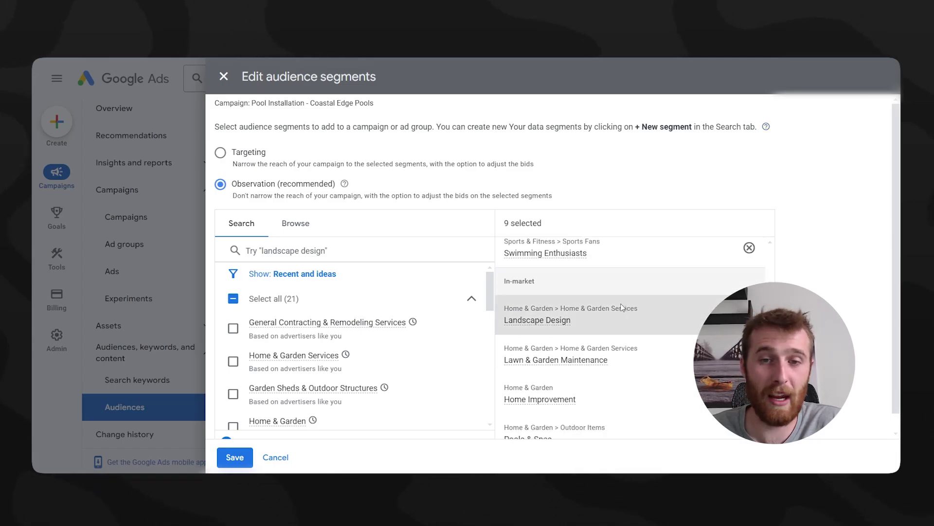
pyautogui.scroll(-1, 572, 314)
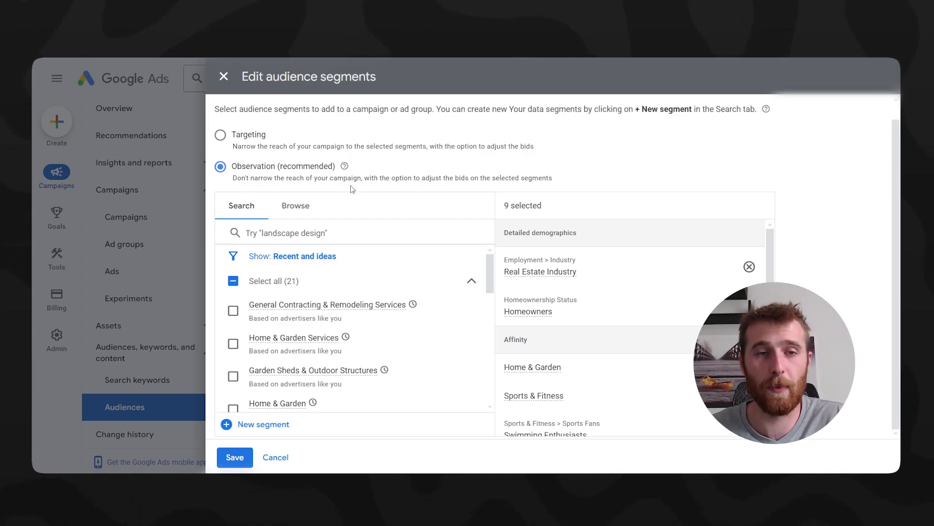
pyautogui.click(239, 464)
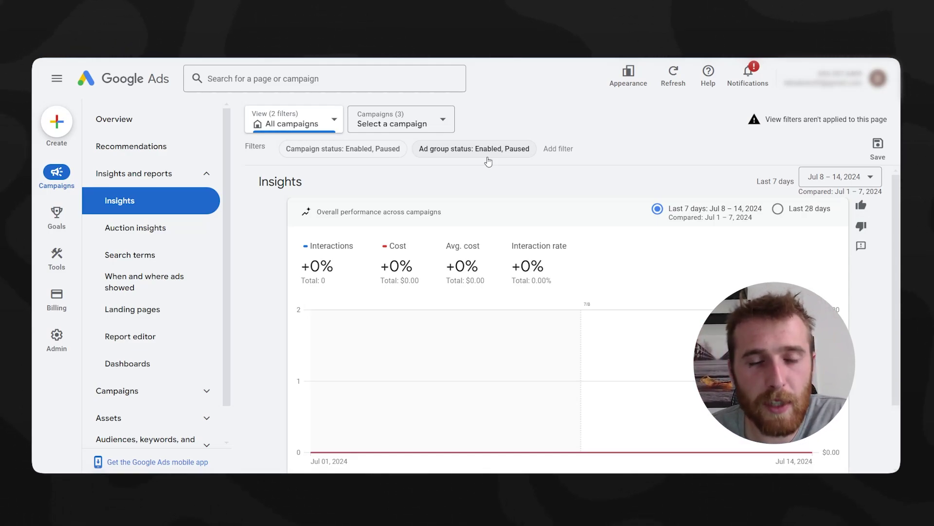
# - Keep the All campaigns view and expand the Audiences, keywords, and content section
pyautogui.click(340, 129)
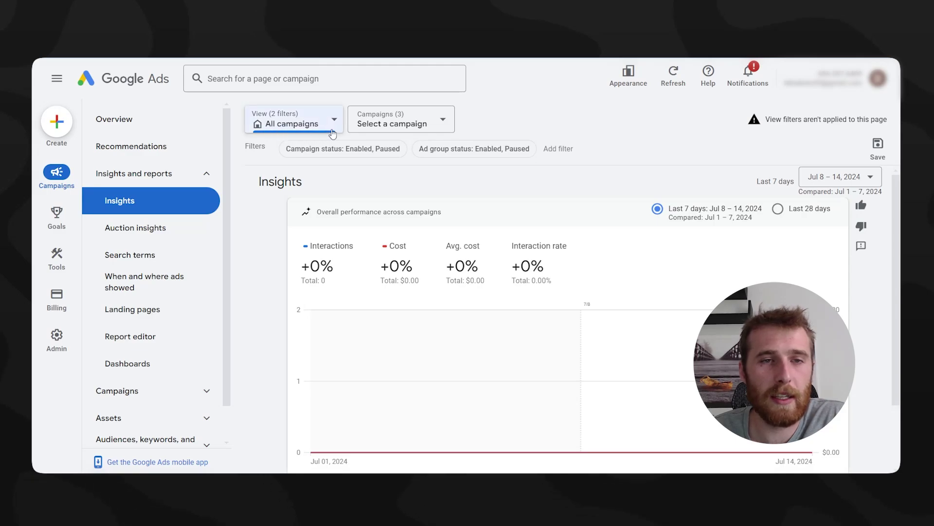
pyautogui.click(317, 208)
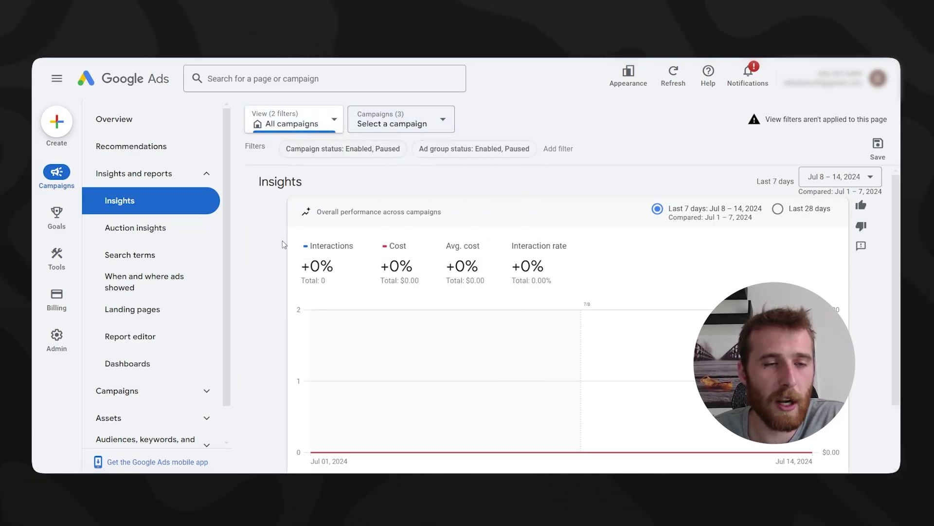
pyautogui.scroll(-1, 151, 256)
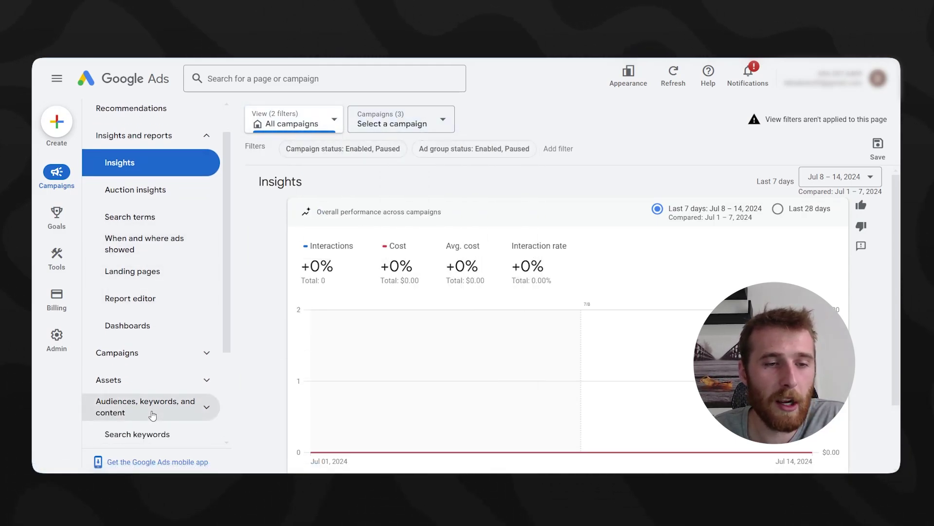
pyautogui.click(153, 414)
pyautogui.scroll(-3, 149, 390)
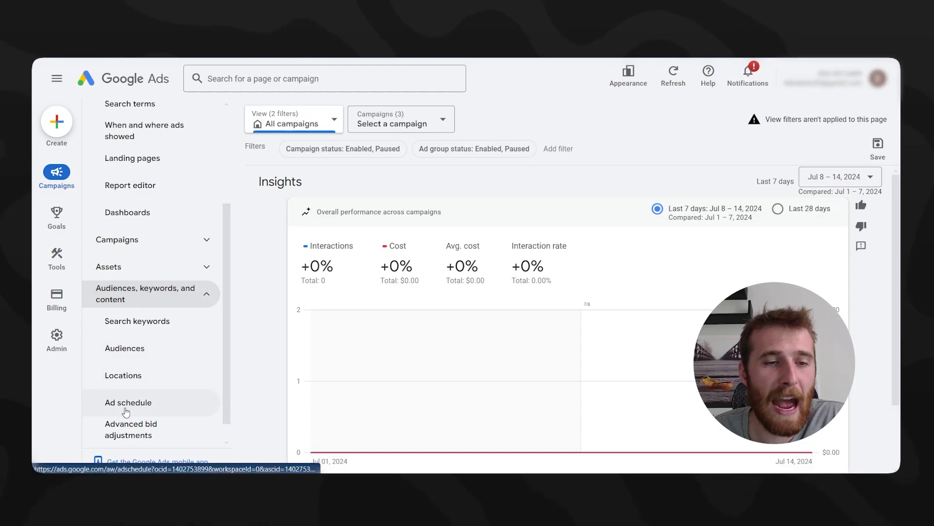
# - Open Pool Installation - Coastal Edge Pools' ad schedule: Monday–Friday, 8:00 AM–5:00 PM
pyautogui.click(126, 409)
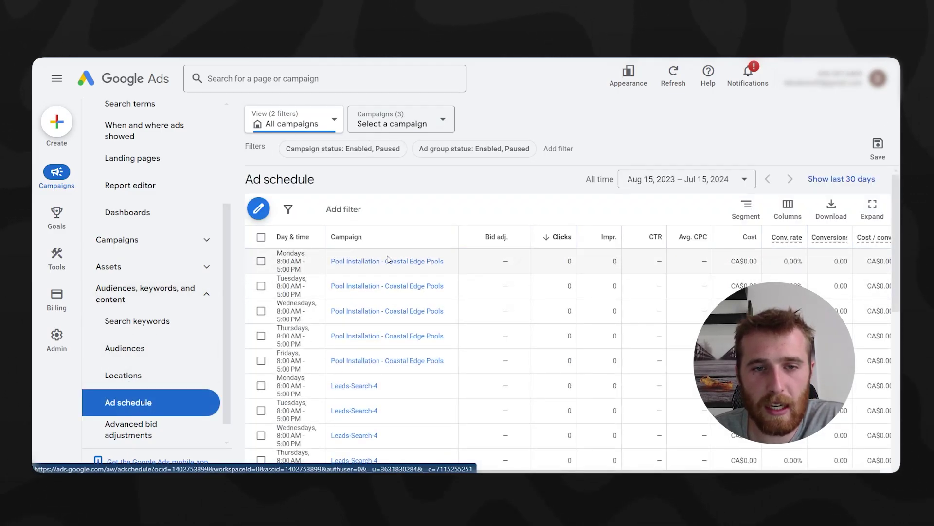
pyautogui.scroll(-7, 411, 365)
pyautogui.scroll(7, 411, 365)
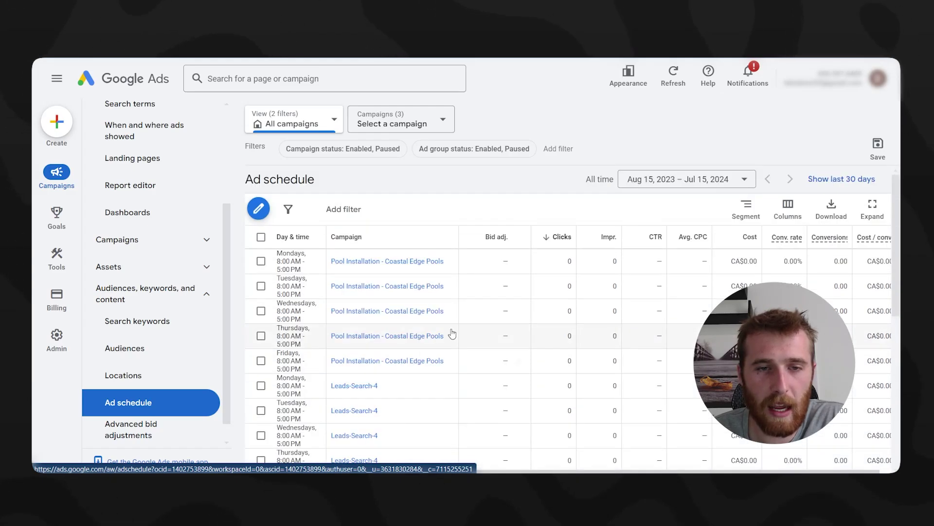
pyautogui.click(400, 265)
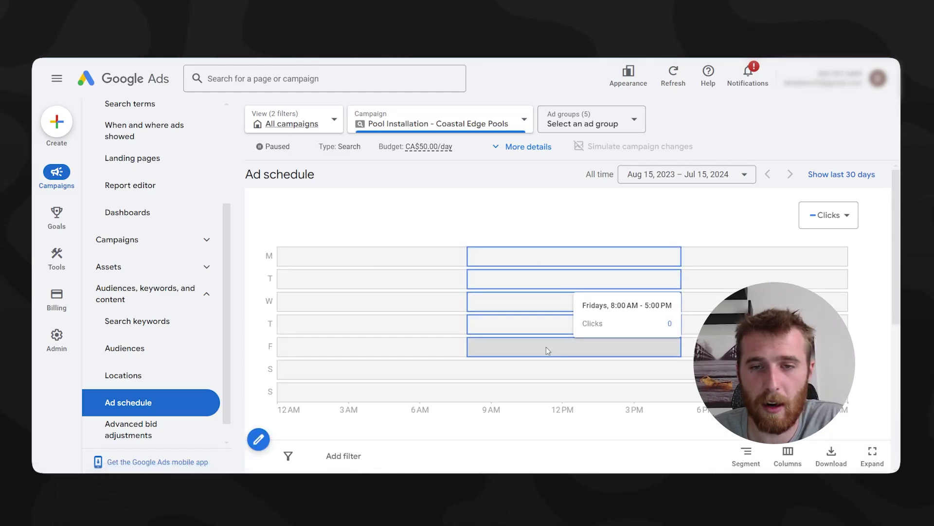
pyautogui.moveTo(554, 282)
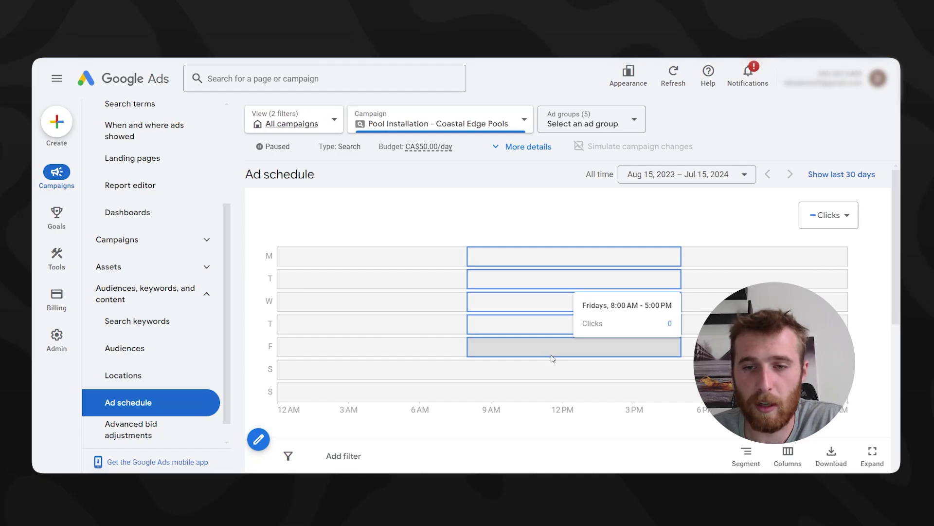
pyautogui.scroll(-2, 346, 296)
pyautogui.scroll(-2, 311, 311)
pyautogui.scroll(2, 325, 326)
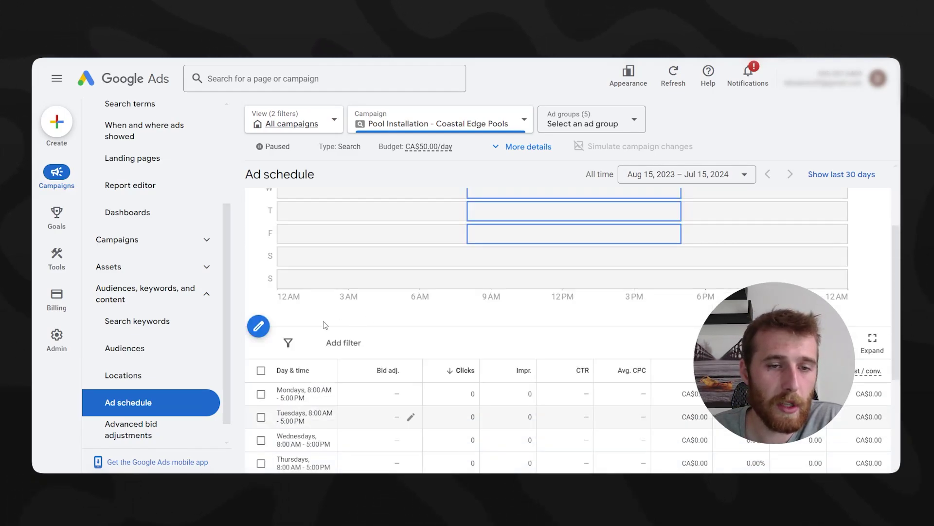
pyautogui.click(257, 334)
pyautogui.click(278, 281)
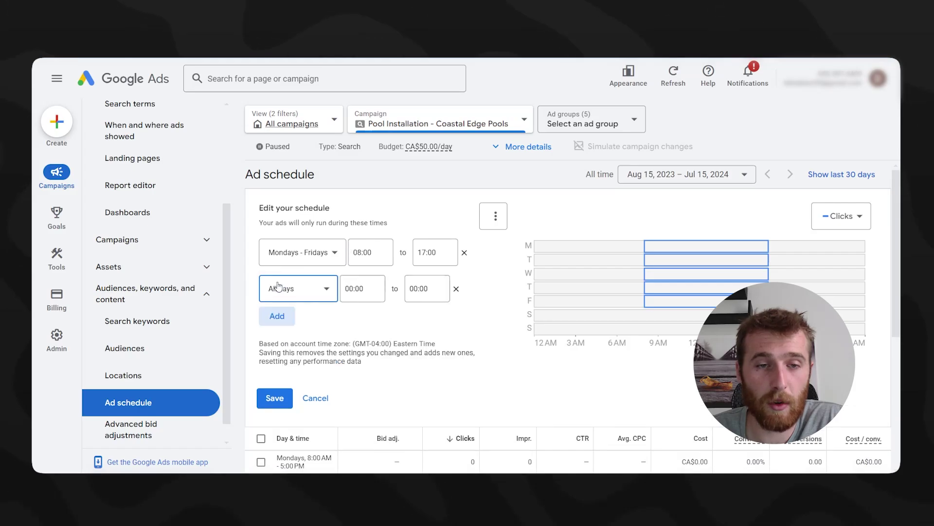
pyautogui.click(309, 292)
pyautogui.click(519, 371)
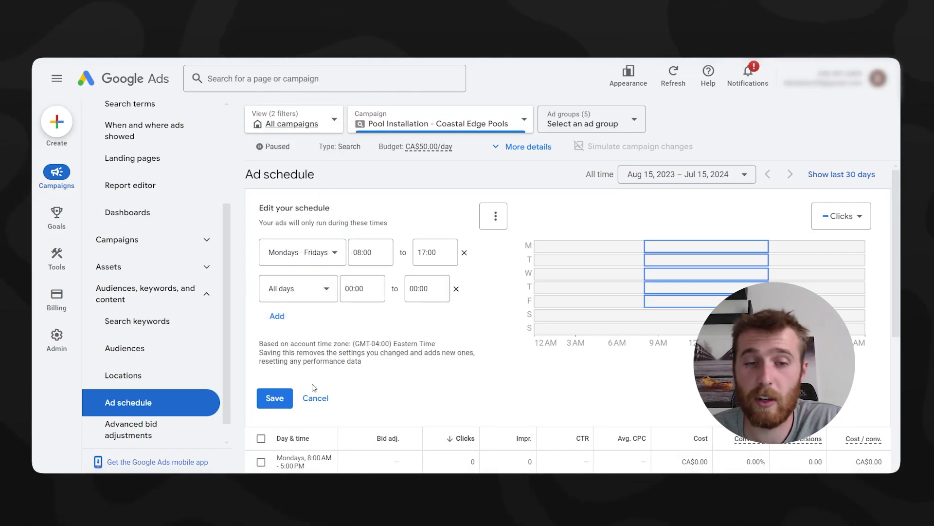
pyautogui.click(312, 397)
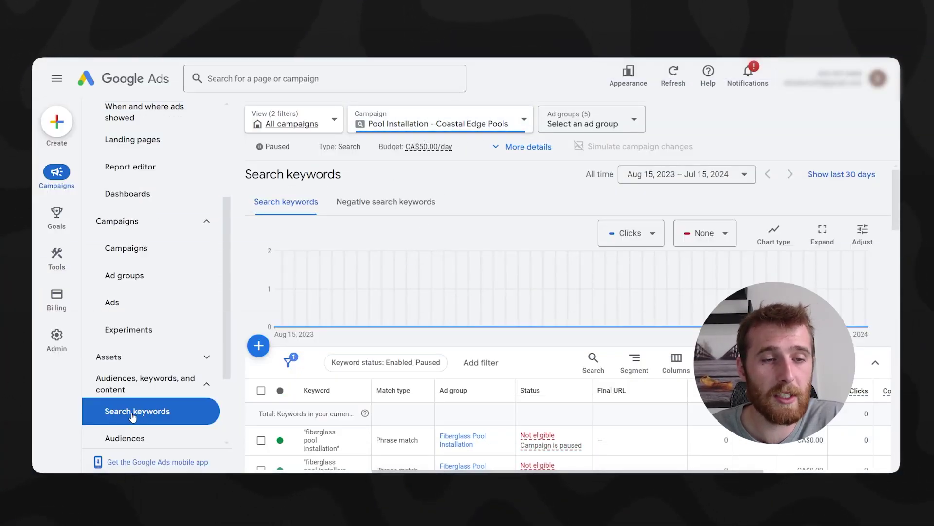
# - Add the Quality Score column to the campaign's keywords table
pyautogui.scroll(-2, 132, 417)
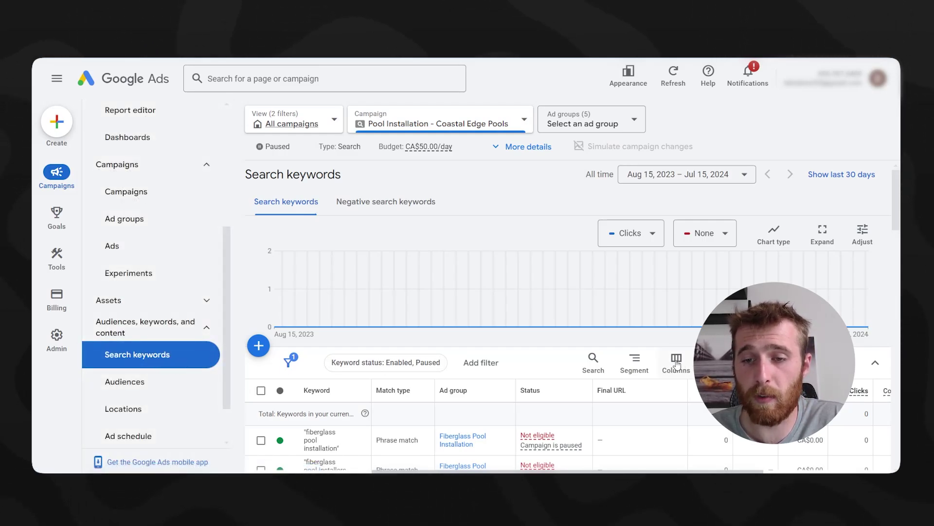
pyautogui.hscroll(2, 663, 462)
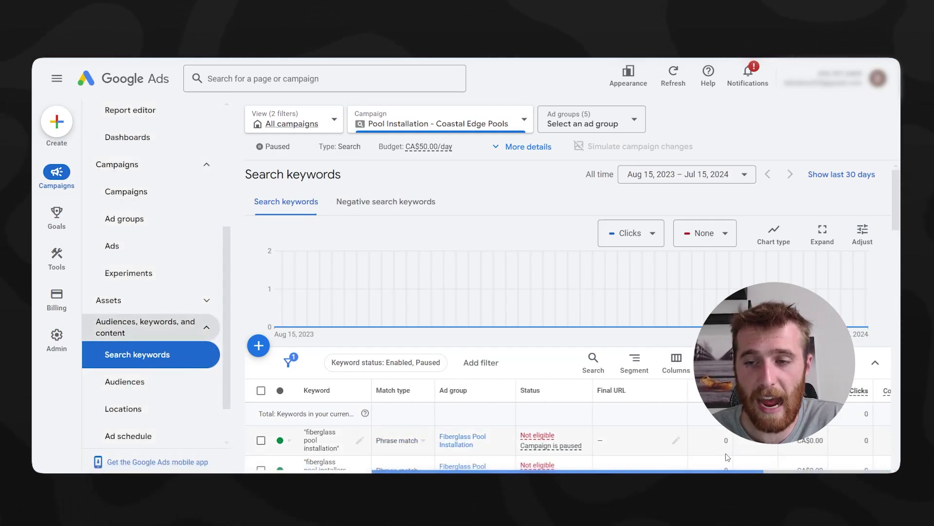
pyautogui.click(676, 360)
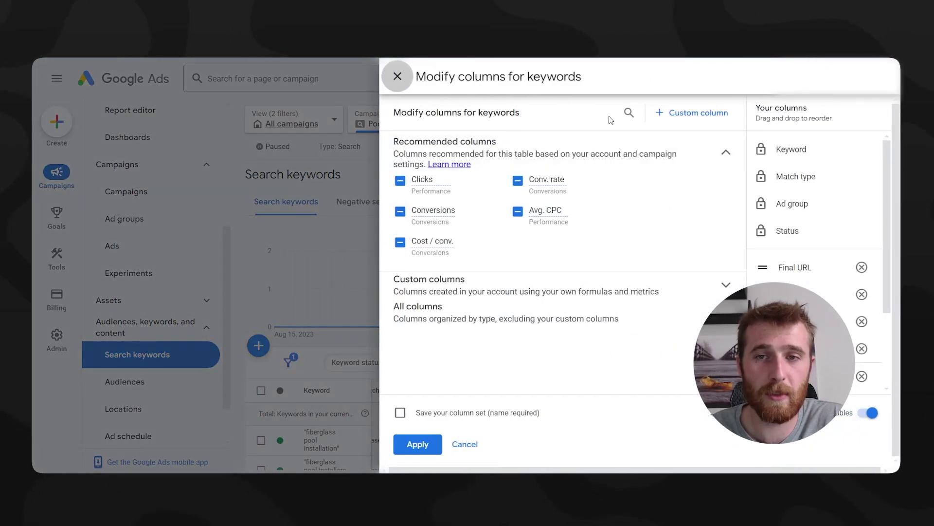
pyautogui.click(627, 114)
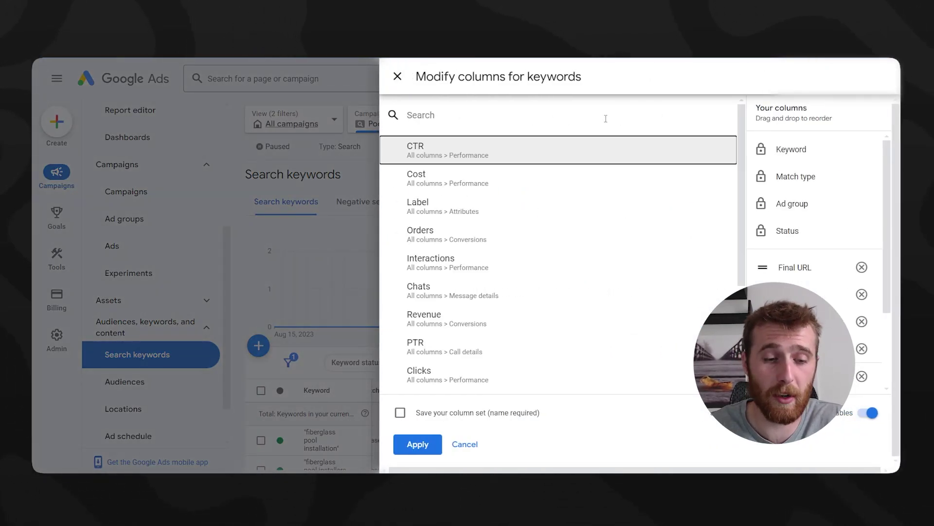
pyautogui.write('qu')
pyautogui.click(541, 154)
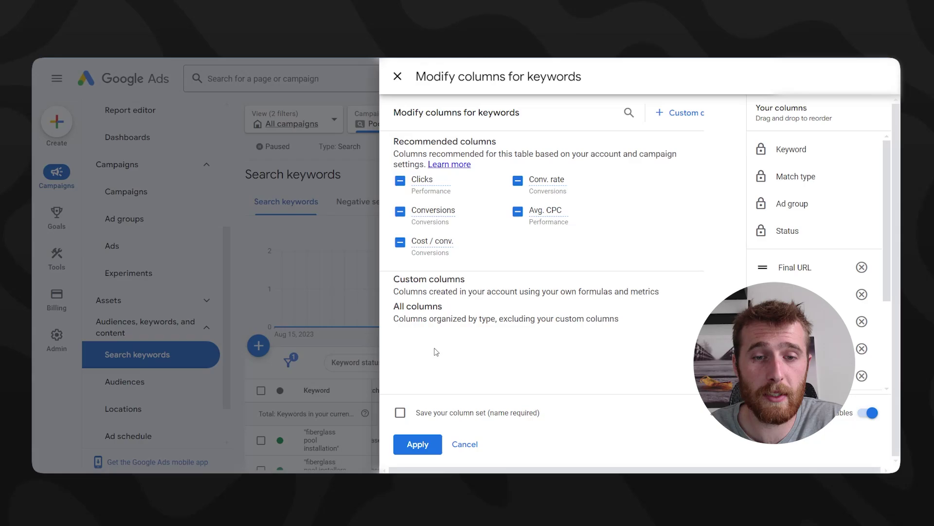
pyautogui.click(423, 444)
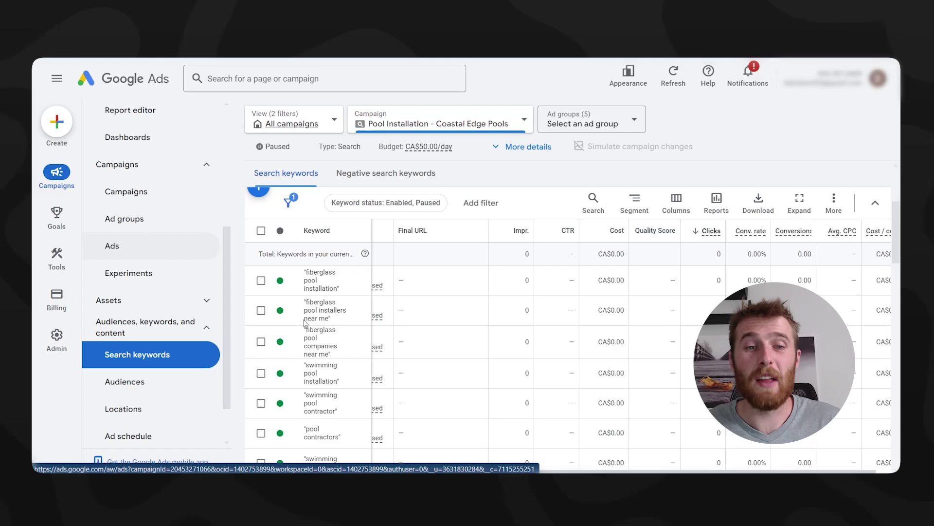
pyautogui.hscroll(-3, 411, 416)
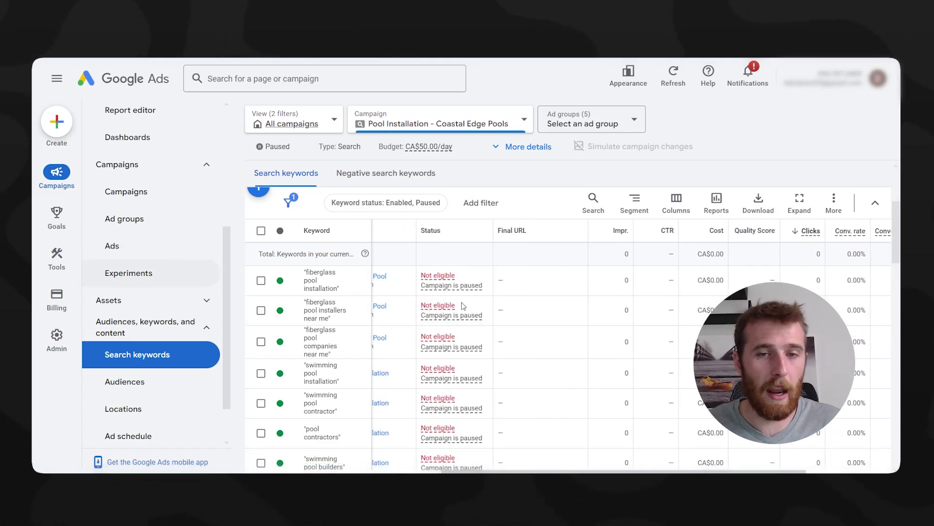
pyautogui.moveTo(439, 288)
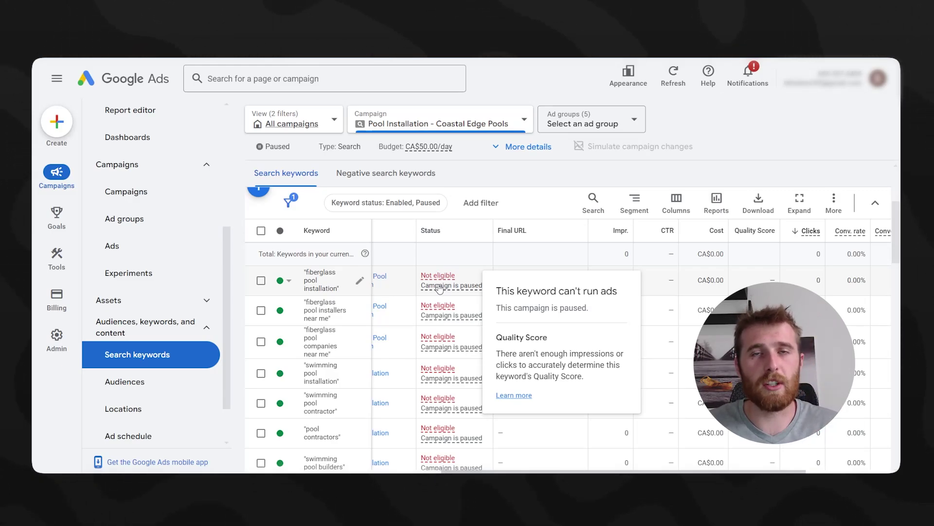
# - Go to the campaign's Ads page to see its pool installation ads
pyautogui.click(156, 252)
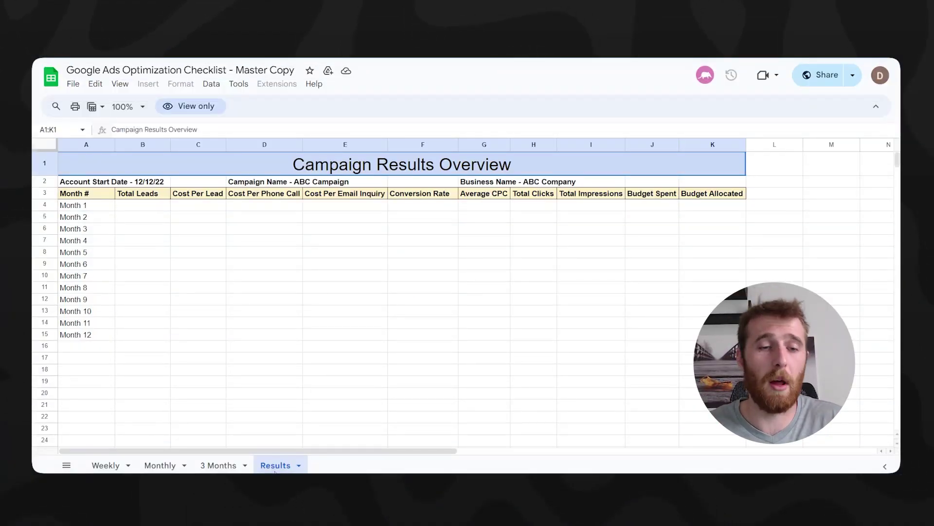
# - Switch to the Weekly sheet of the optimization checklist
pyautogui.click(105, 465)
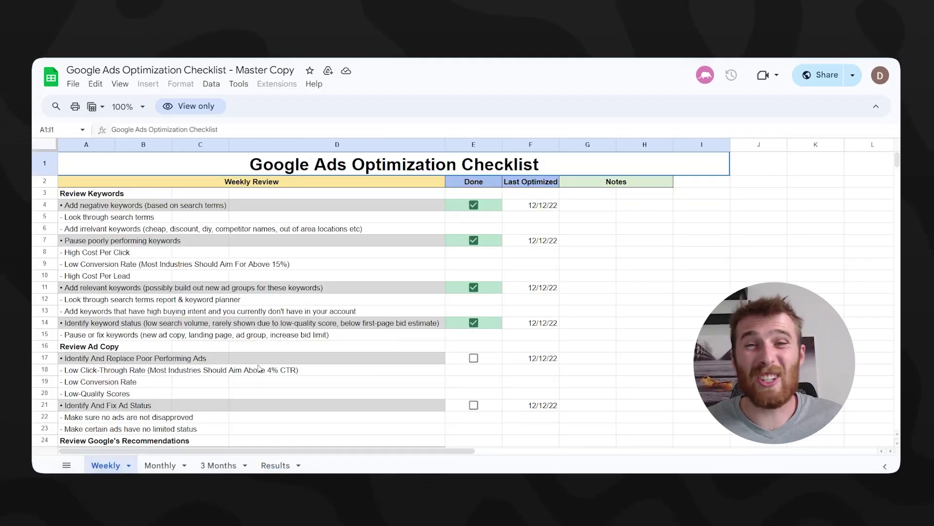